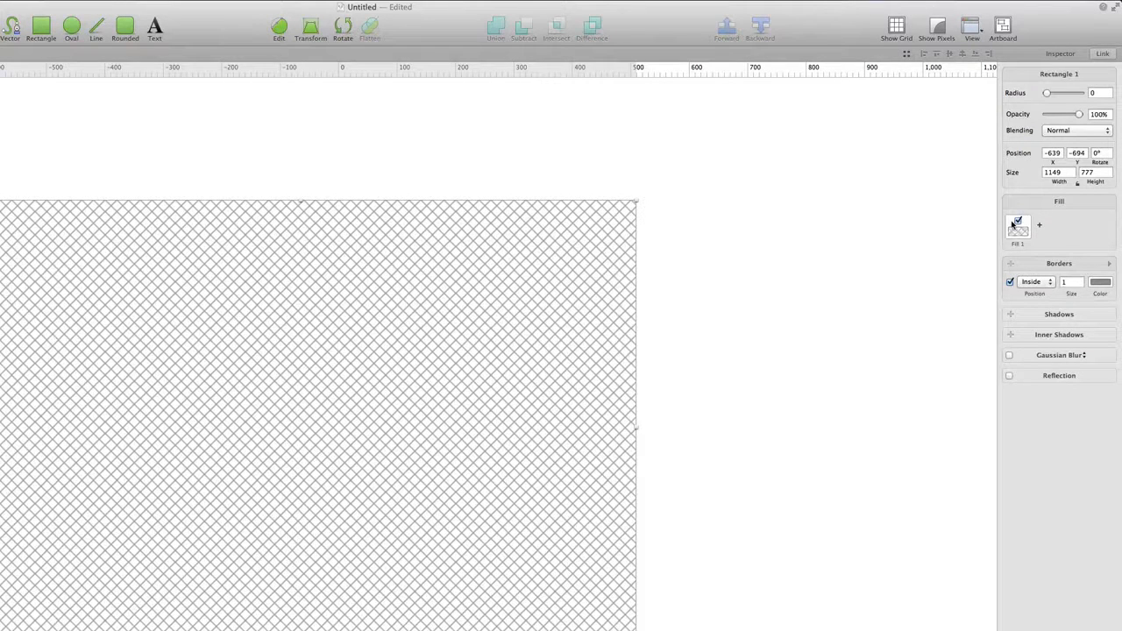
Replace the rectangle's pattern fill with a new plain grey fill and set its inside border size to 10
drag(1013, 225, 735, 165)
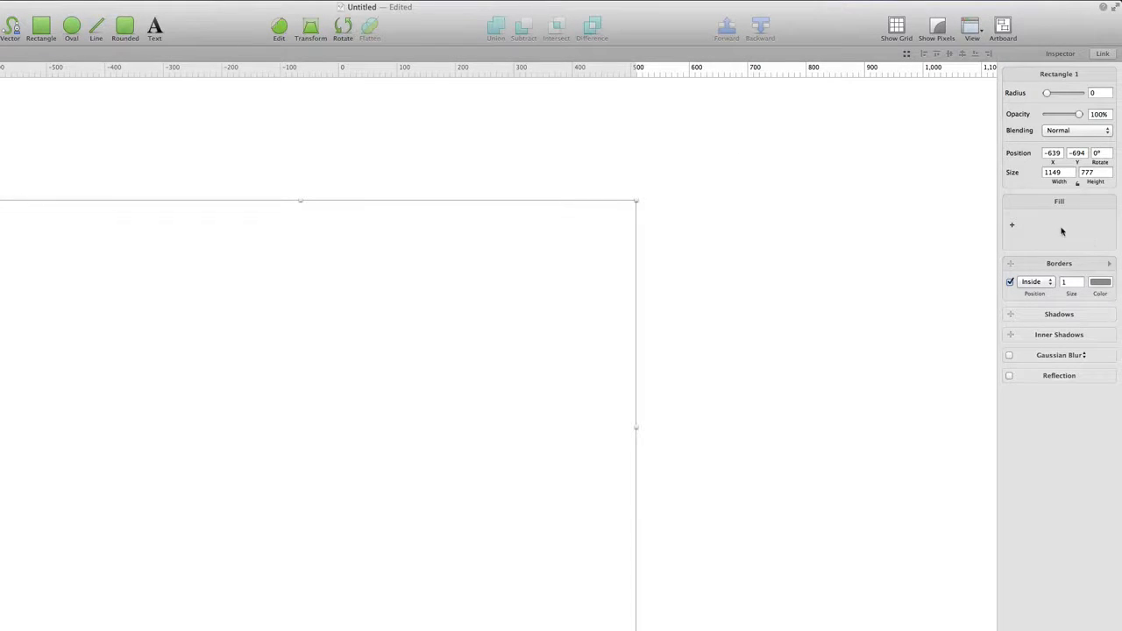
click(1013, 228)
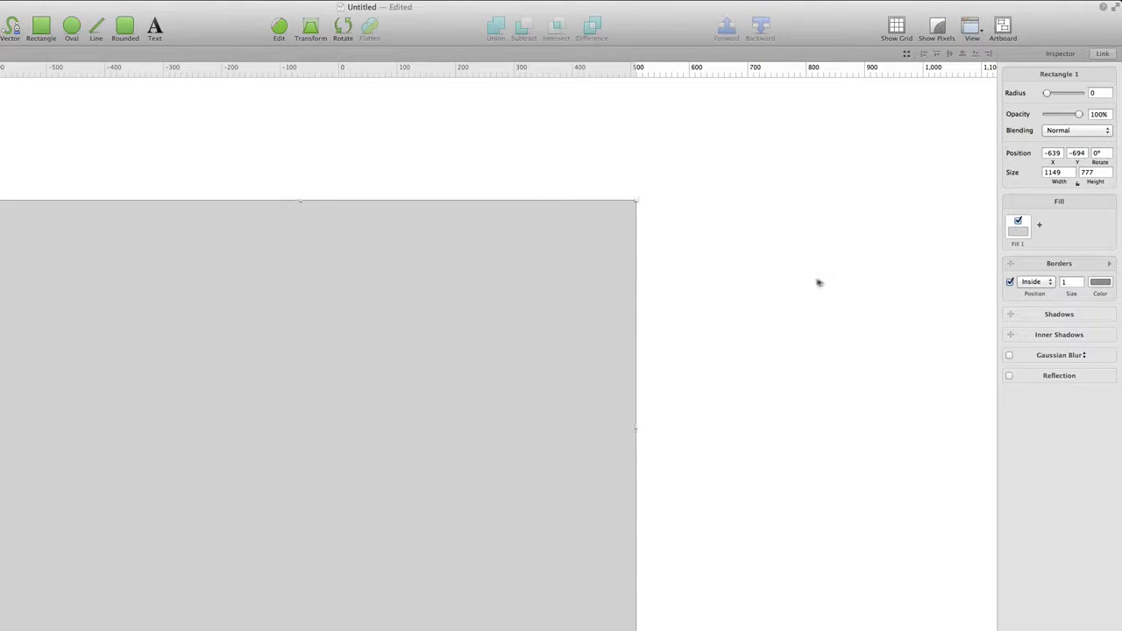
click(1079, 282)
click(1084, 282)
text(0)
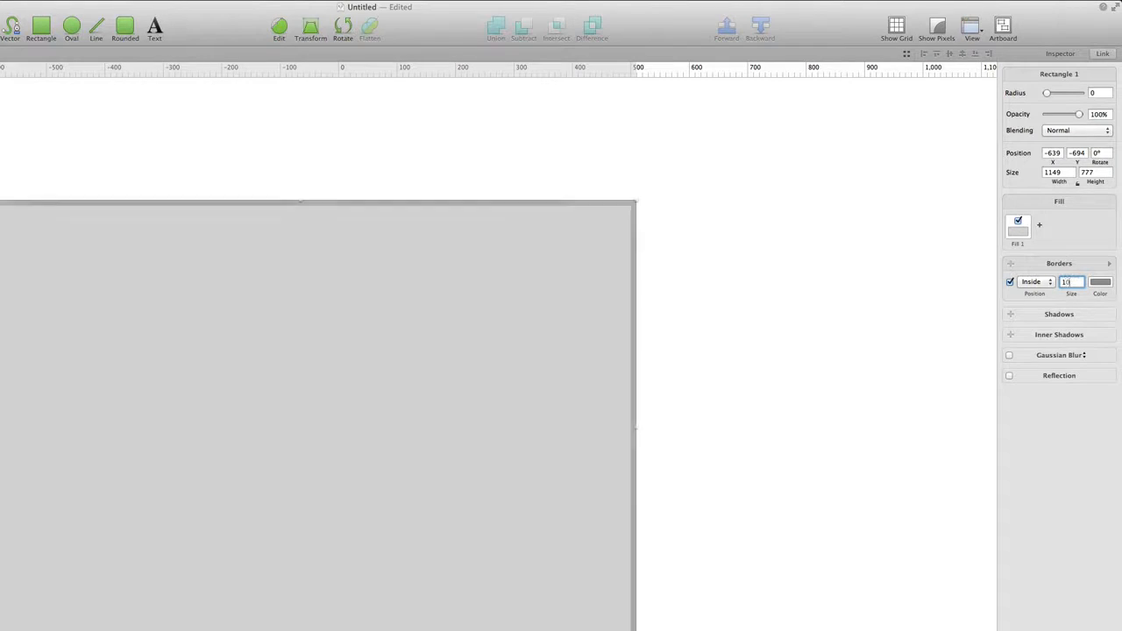
click(757, 301)
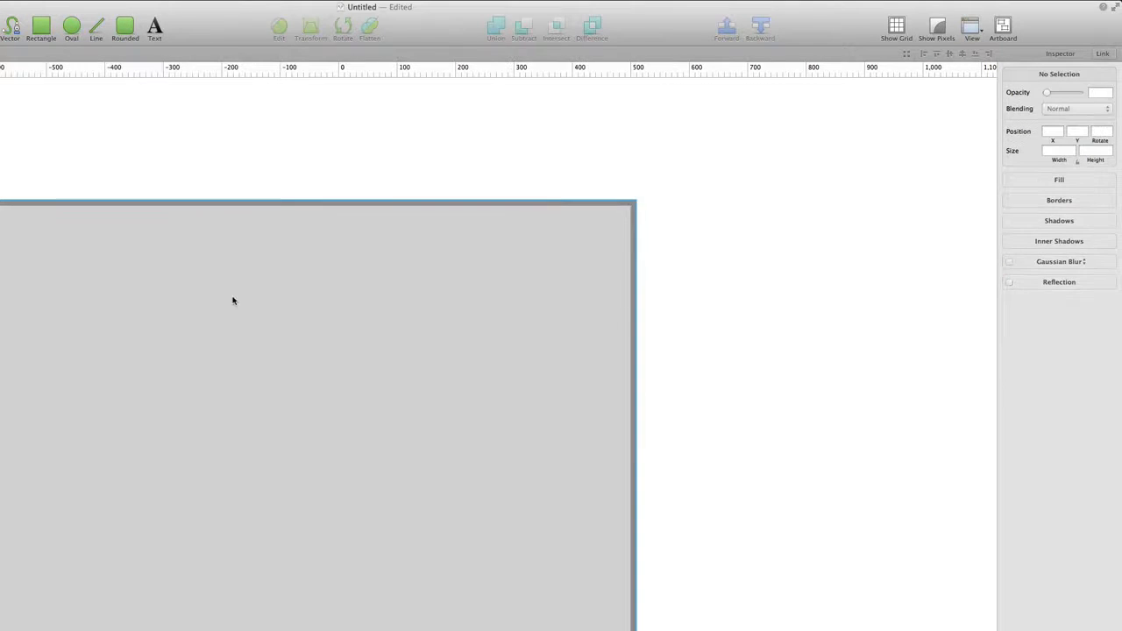
Move the rectangle to X -572, Y -709 and change its fill to the medium blue swatch
drag(233, 301, 237, 278)
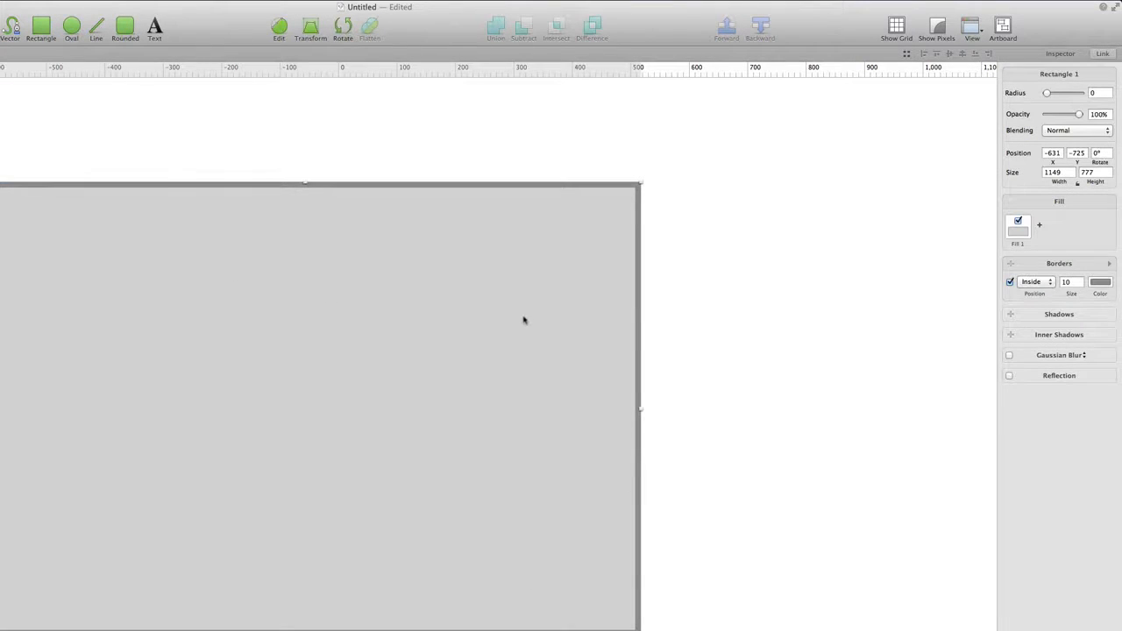
drag(523, 319, 551, 336)
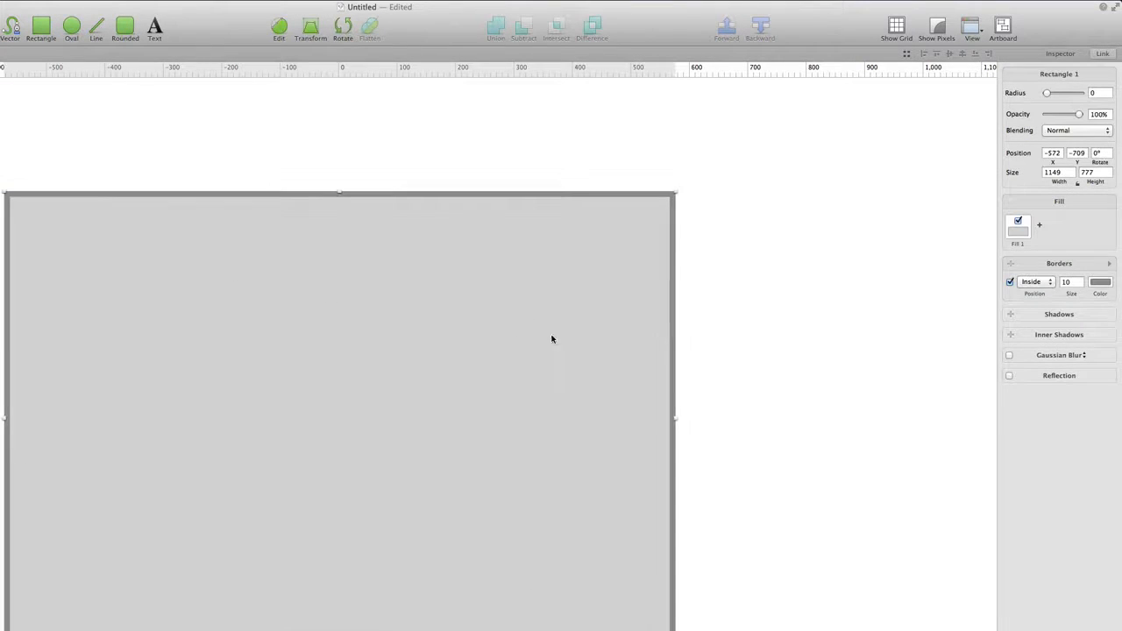
click(1017, 233)
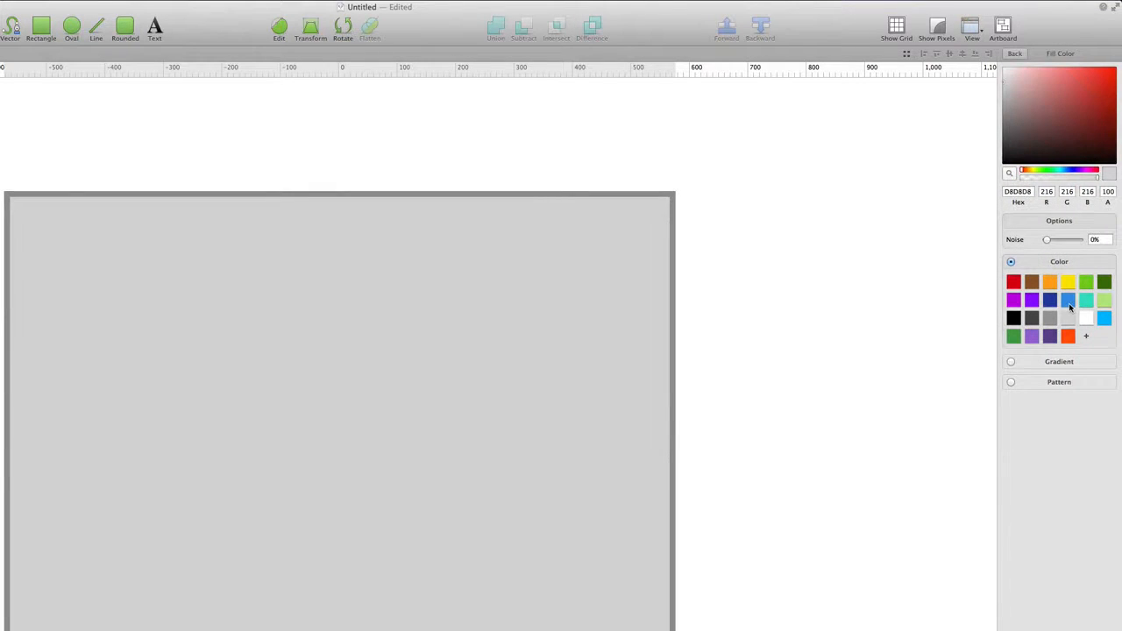
click(1069, 302)
click(1014, 54)
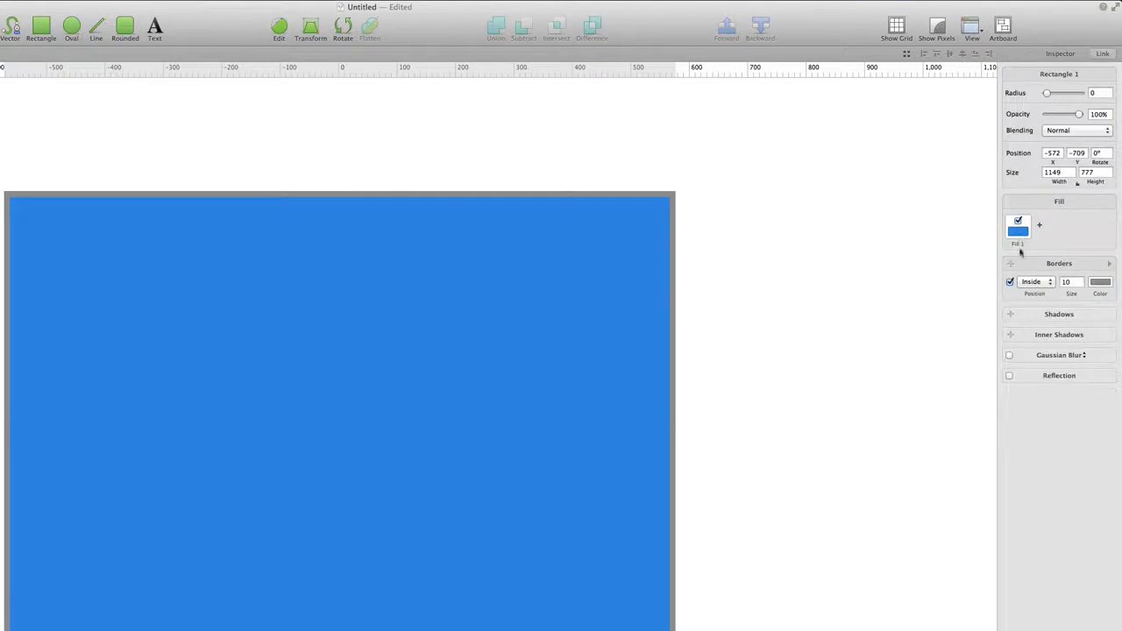
Set the rectangle's border colour to black (000000) and shift the rectangle to X -585, Y -708
click(1102, 285)
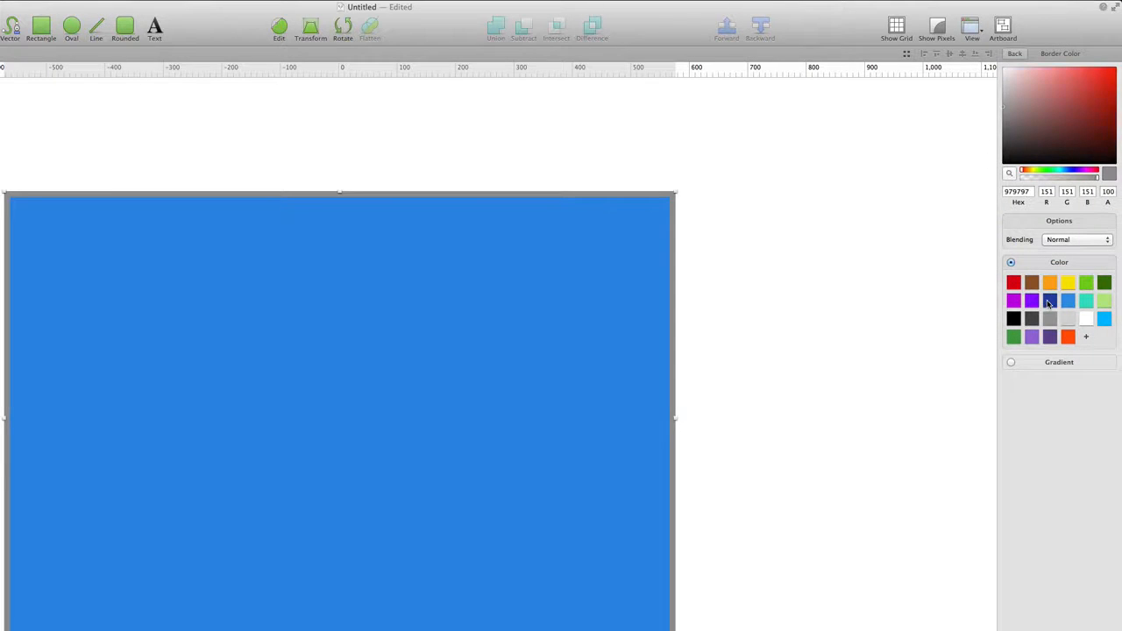
click(1049, 302)
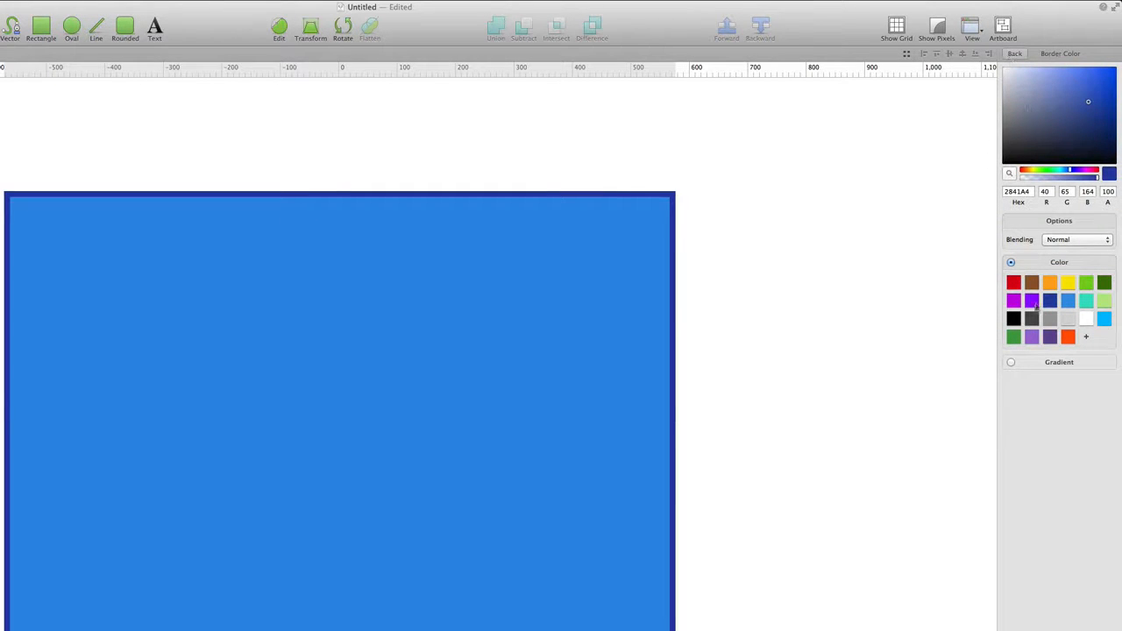
click(1014, 336)
click(1014, 318)
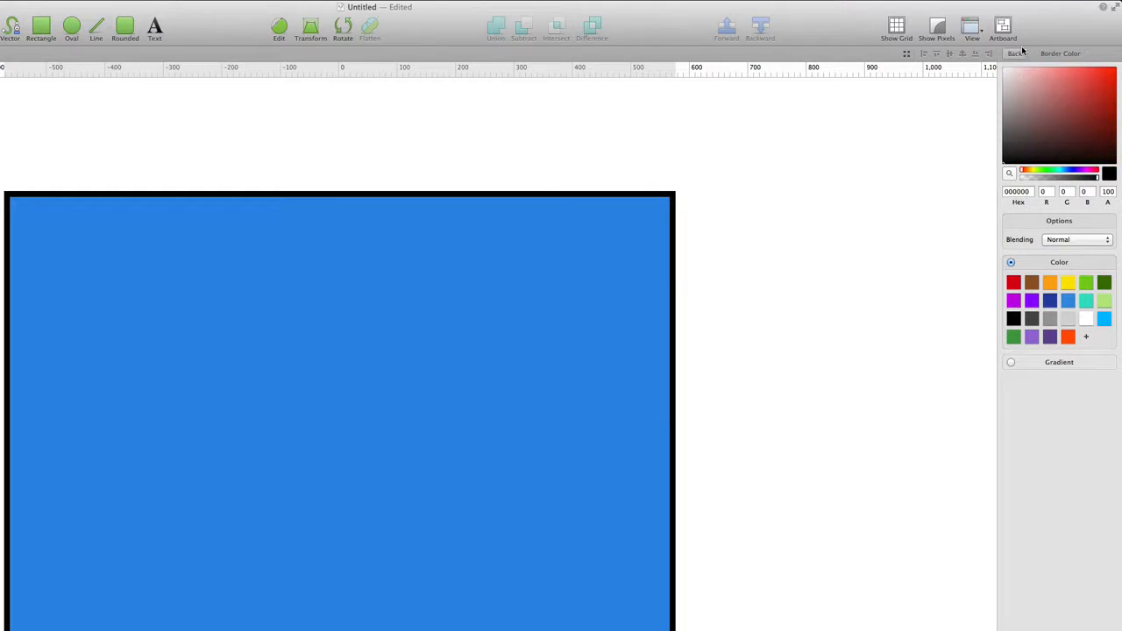
click(1017, 54)
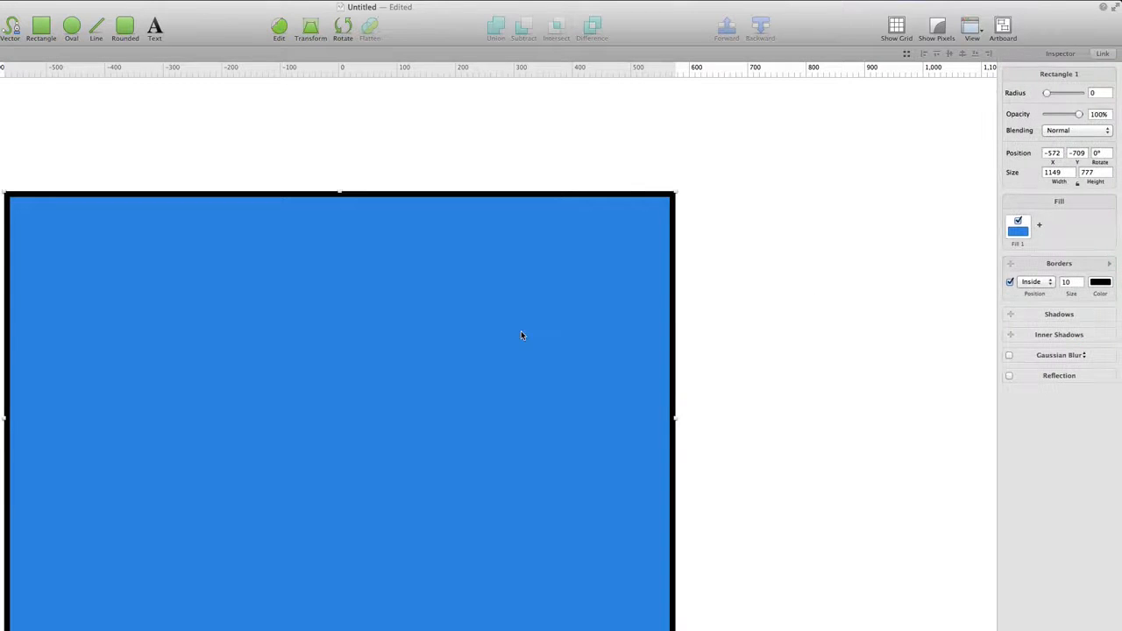
drag(518, 333, 513, 334)
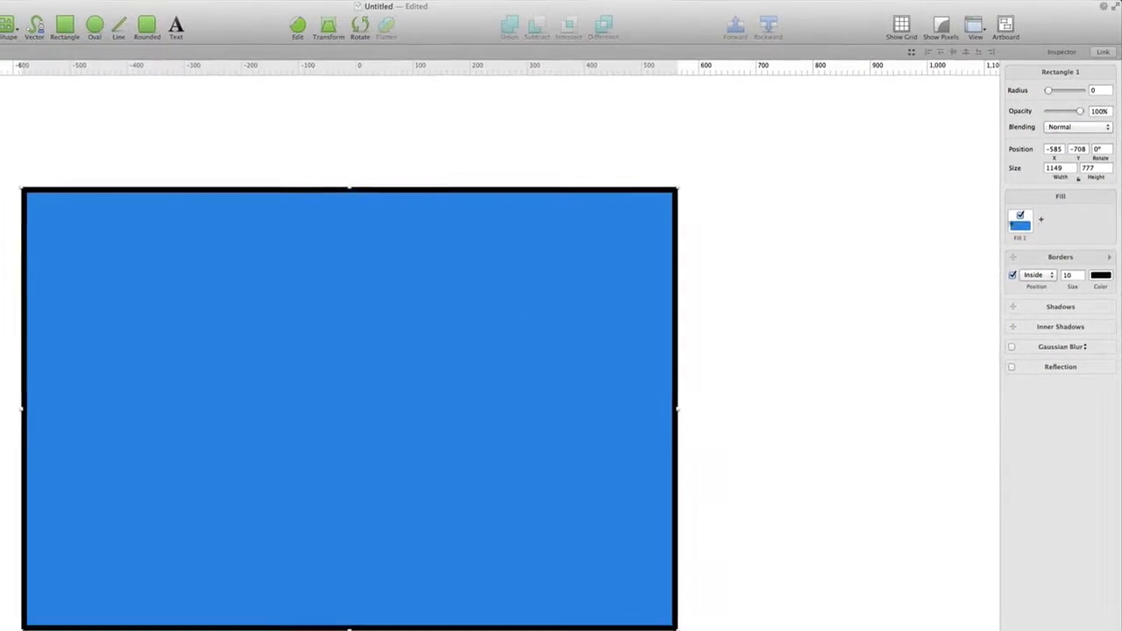
Add a second, gradient fill over the blue one and raise its white top stop's alpha to 100
click(1041, 219)
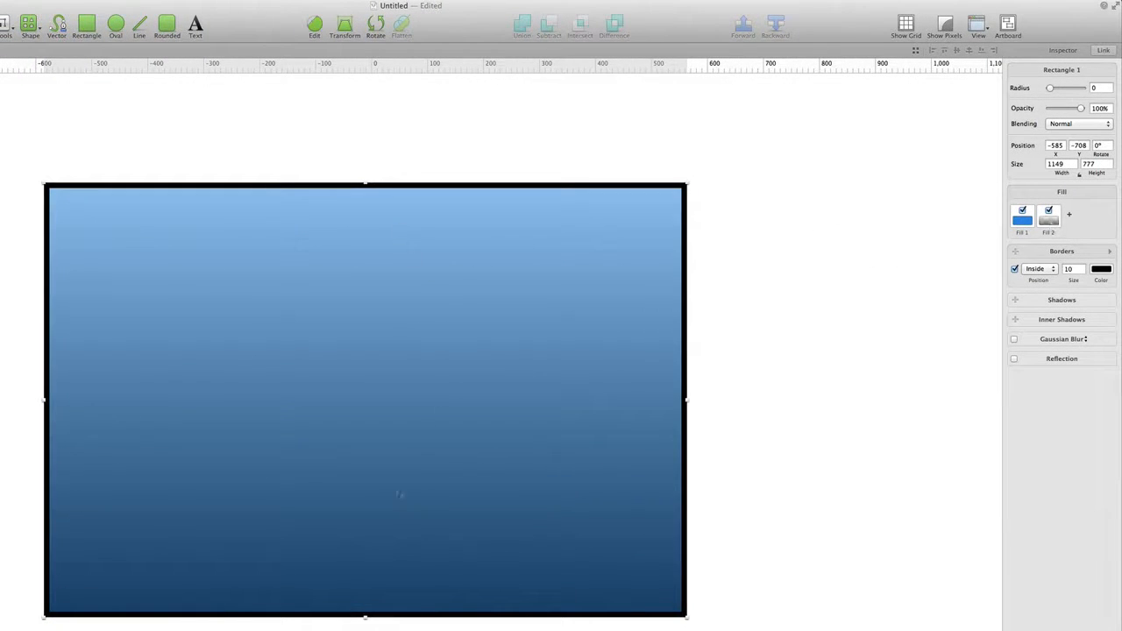
click(1050, 220)
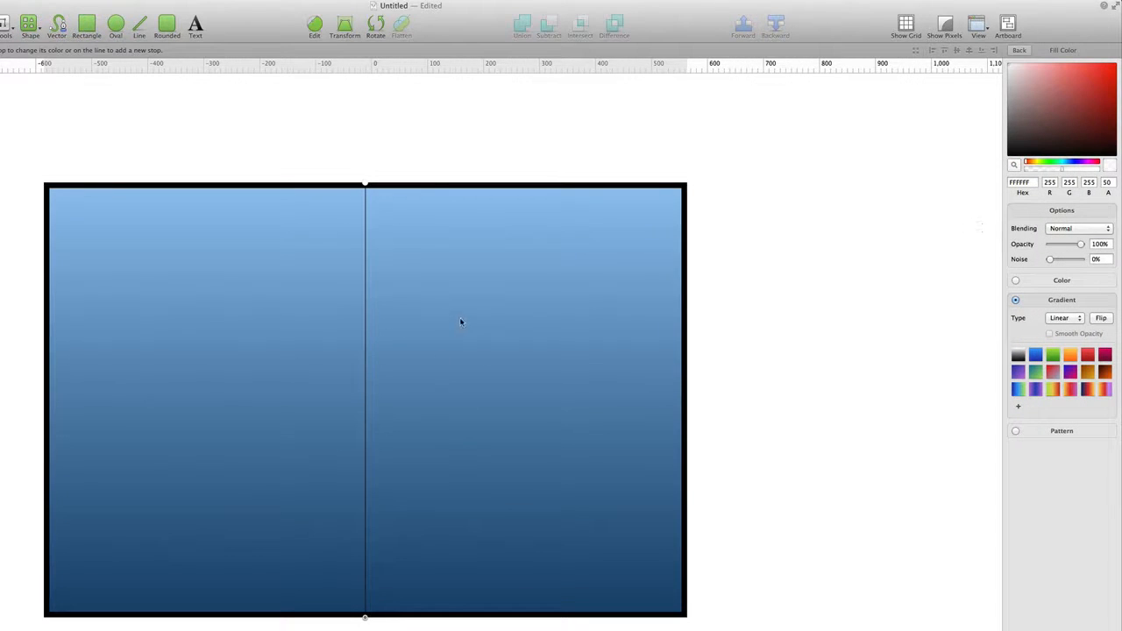
mouse_move(367, 184)
mouse_down()
mouse_move(518, 350)
mouse_move(496, 272)
mouse_move(189, 219)
mouse_move(155, 429)
mouse_move(321, 170)
mouse_move(827, 593)
mouse_move(89, 570)
mouse_move(459, 303)
mouse_move(511, 318)
mouse_move(290, 266)
mouse_move(364, 185)
mouse_up()
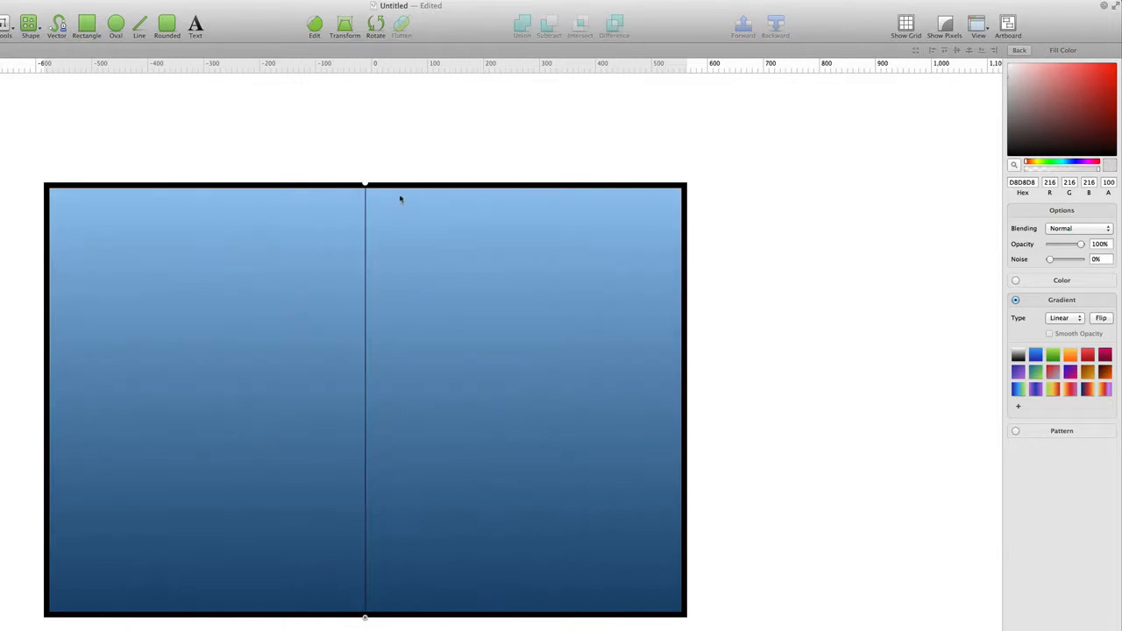
click(366, 184)
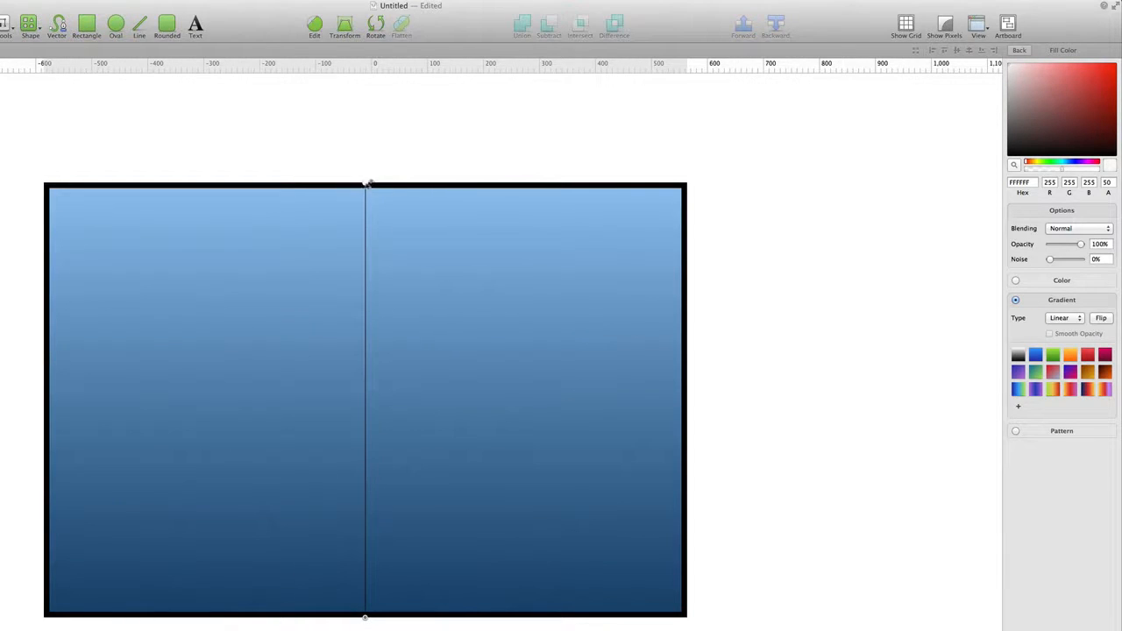
drag(1074, 168, 1111, 173)
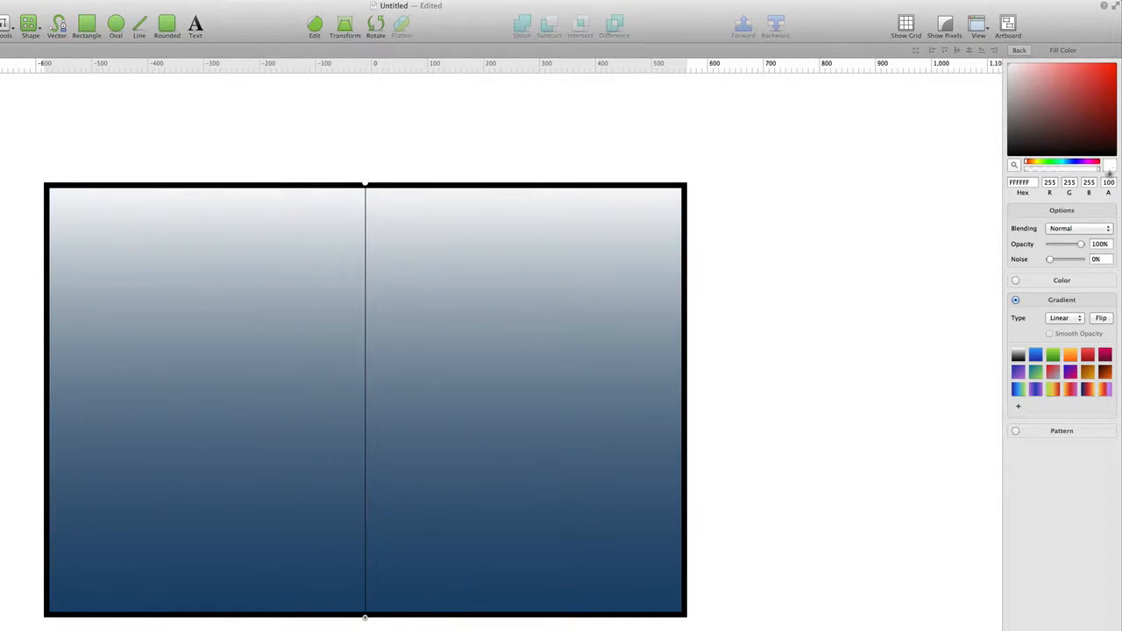
Set the second fill's black bottom stop to alpha 66 and its white top stop to alpha 73
click(366, 619)
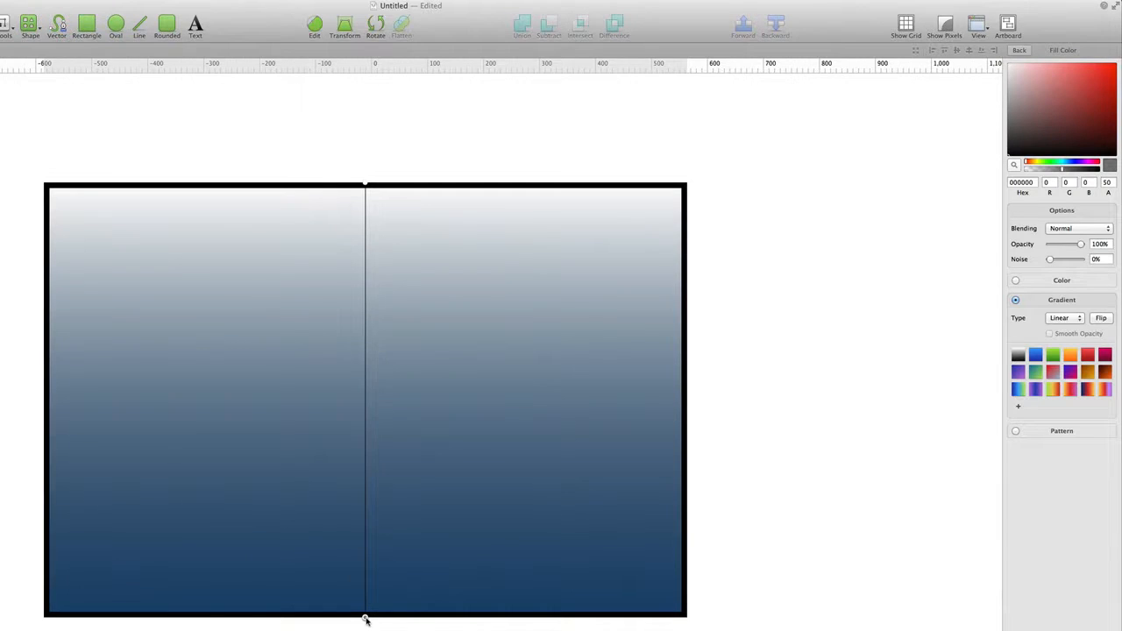
drag(1067, 170, 1075, 171)
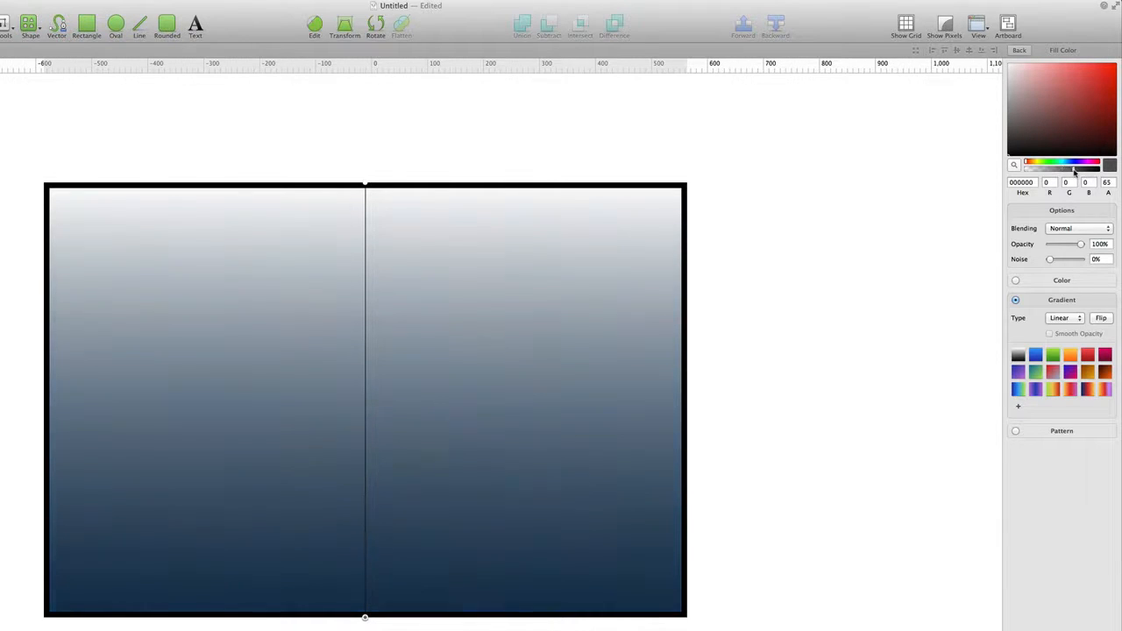
click(366, 183)
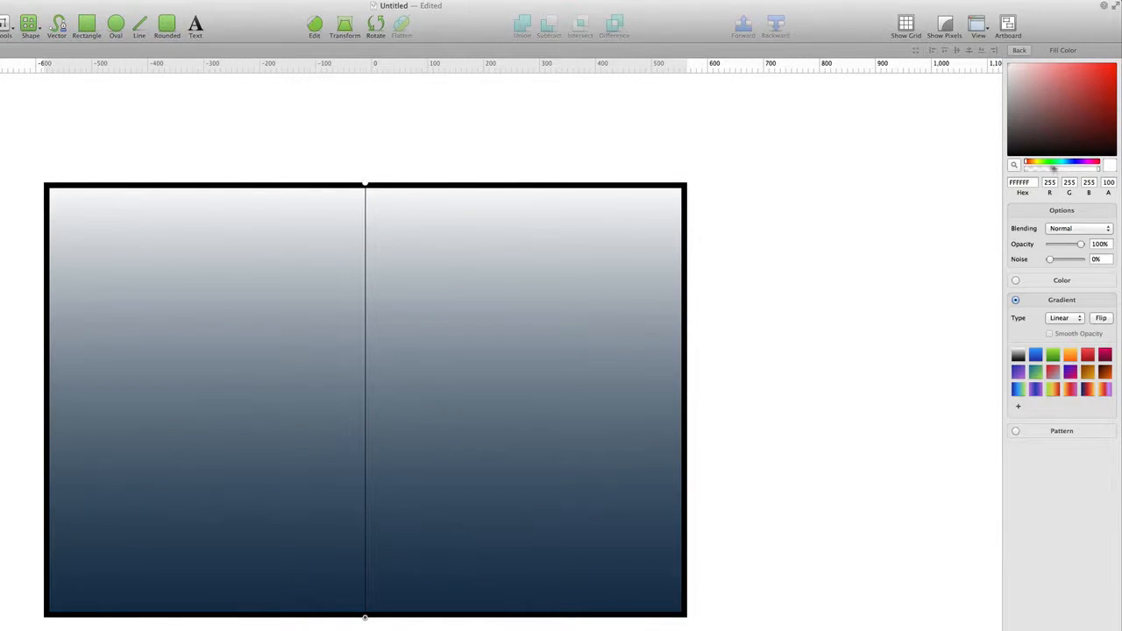
drag(1095, 171, 1082, 171)
Set the second fill's blending to Overlay and align its gradient vertically from the rectangle's top edge to its bottom border
click(1063, 229)
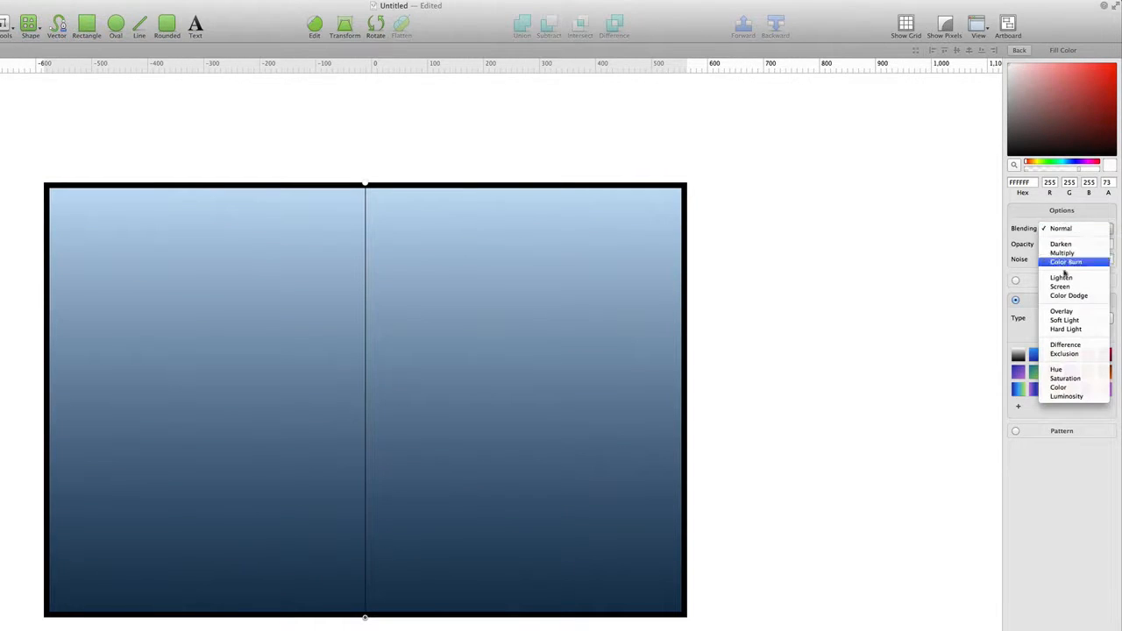
click(1064, 311)
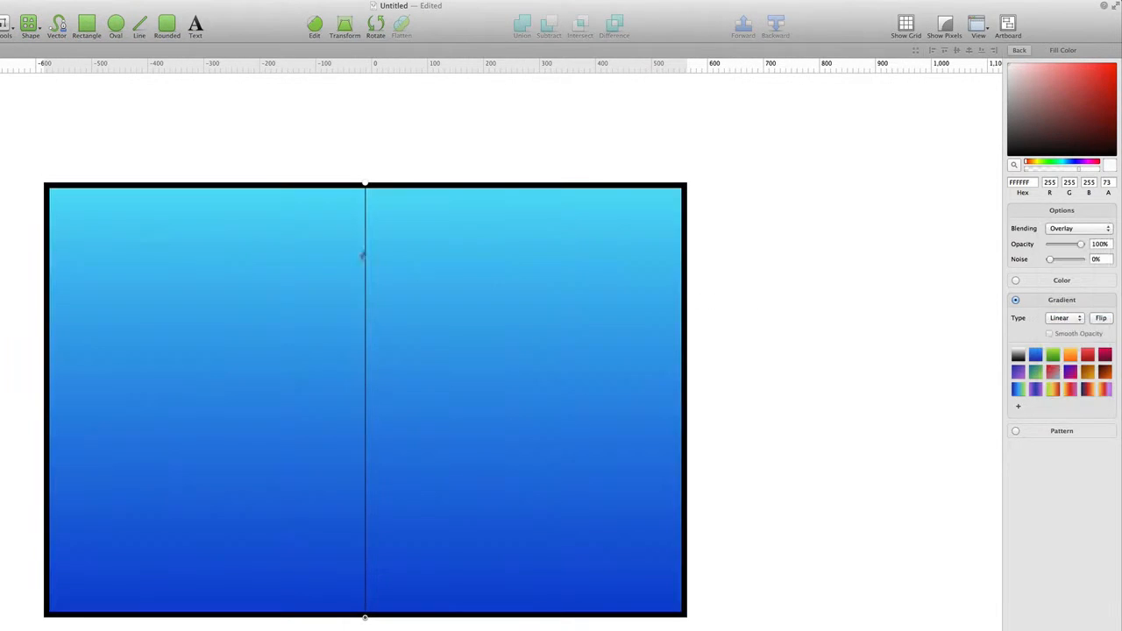
drag(364, 184, 228, 357)
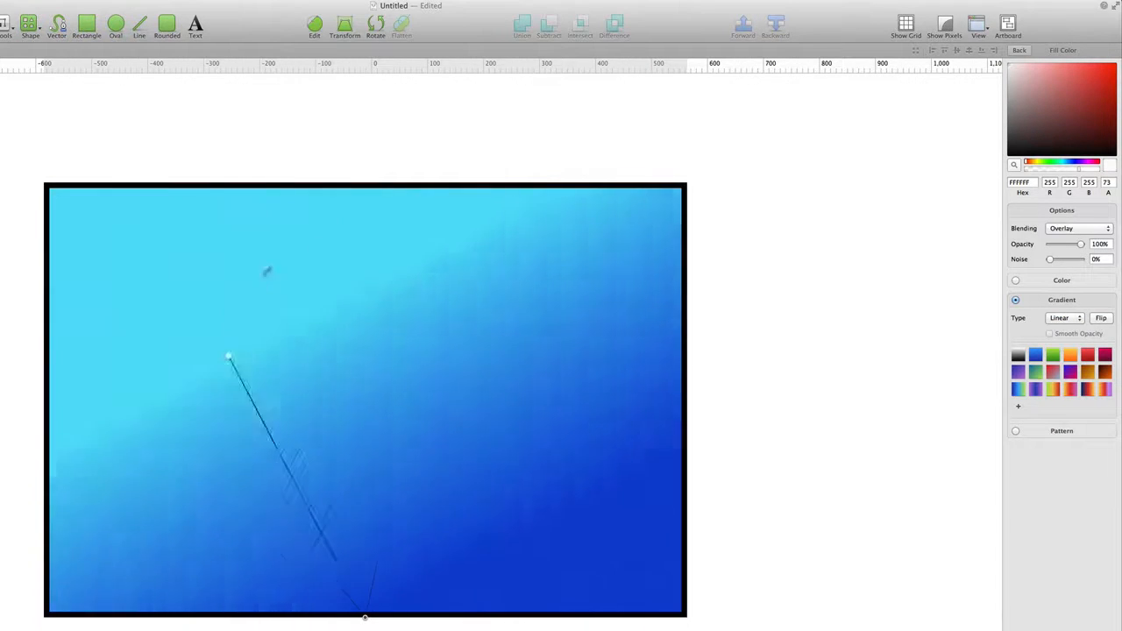
drag(266, 271, 368, 185)
click(367, 619)
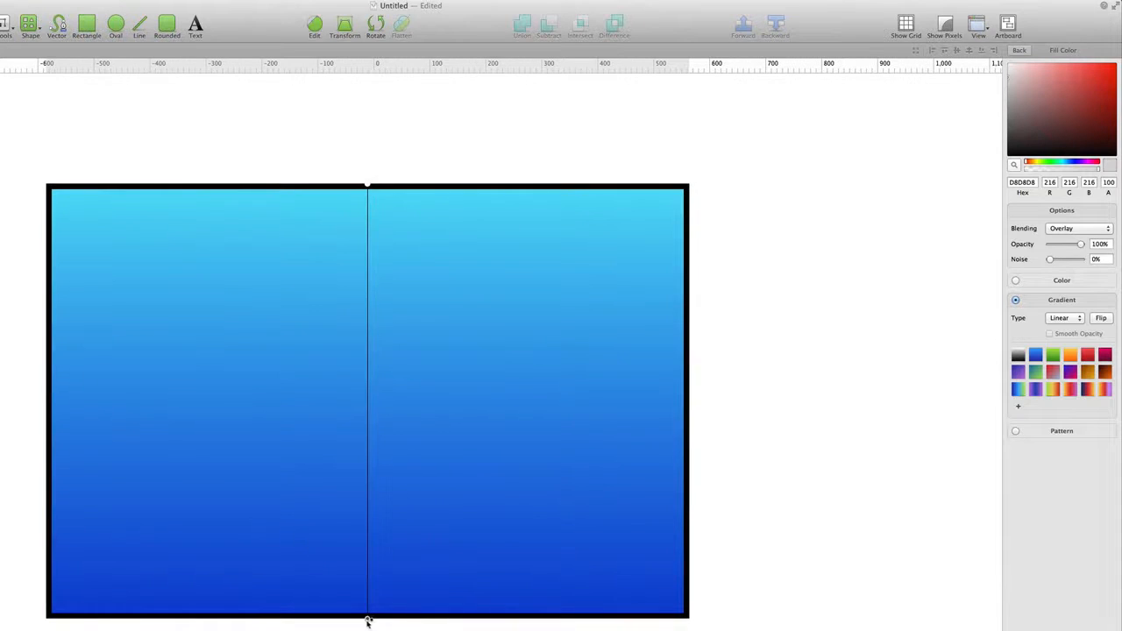
mouse_move(368, 620)
mouse_down()
mouse_move(368, 501)
mouse_move(381, 596)
mouse_move(369, 617)
mouse_move(552, 561)
mouse_move(235, 596)
mouse_move(389, 591)
mouse_move(369, 616)
mouse_up()
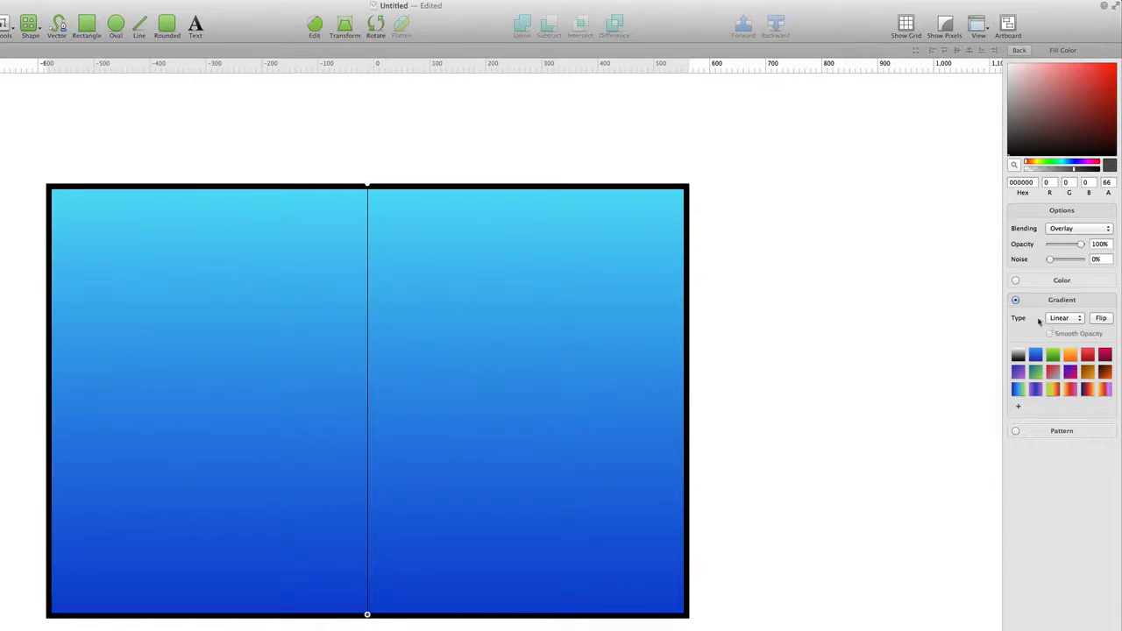
click(1020, 50)
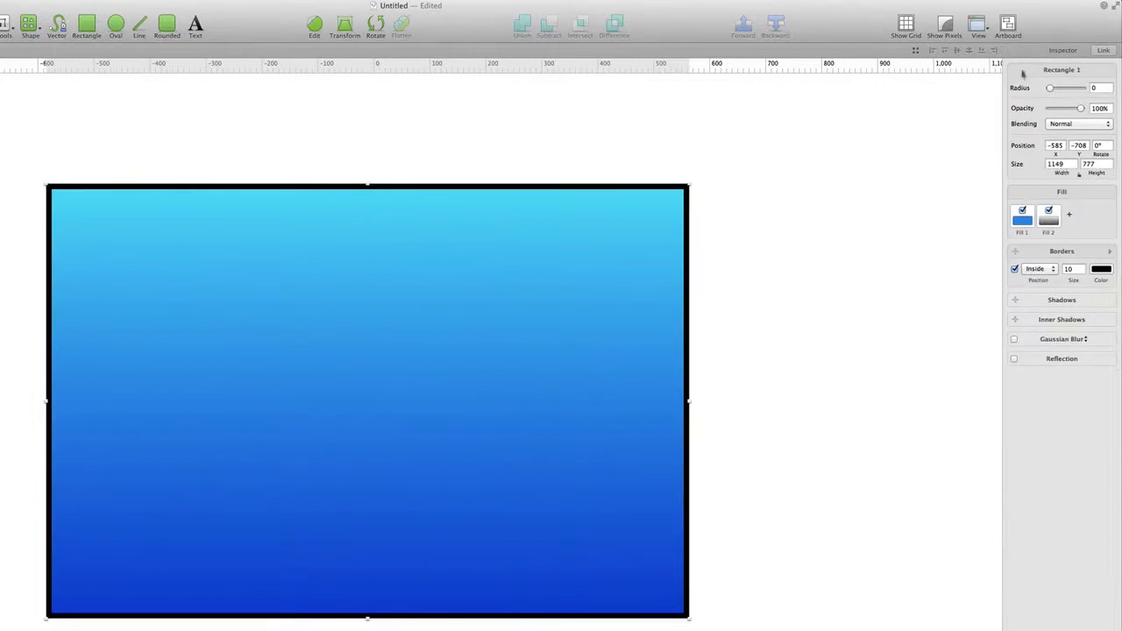
Add a third gradient fill to the rectangle and set its blending to Multiply
click(1069, 216)
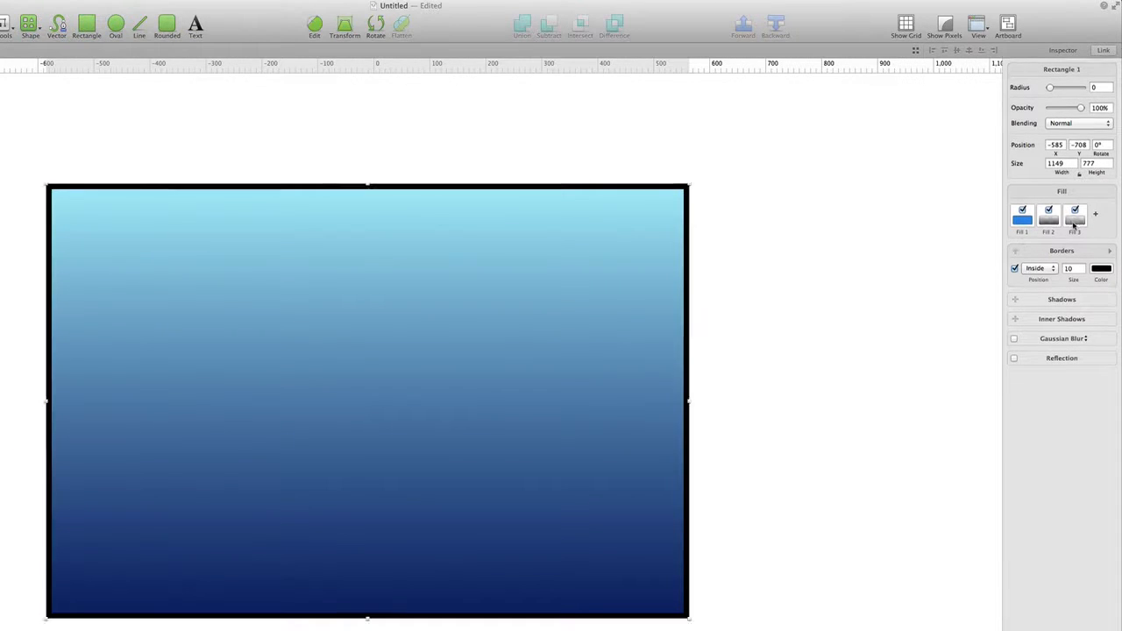
click(1075, 224)
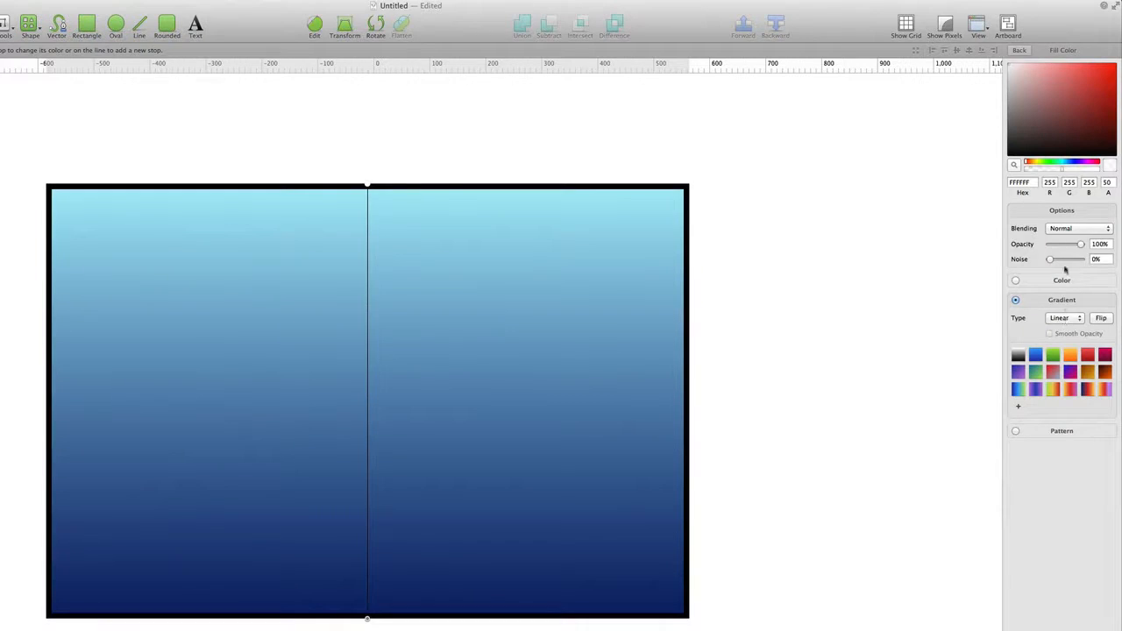
click(1076, 228)
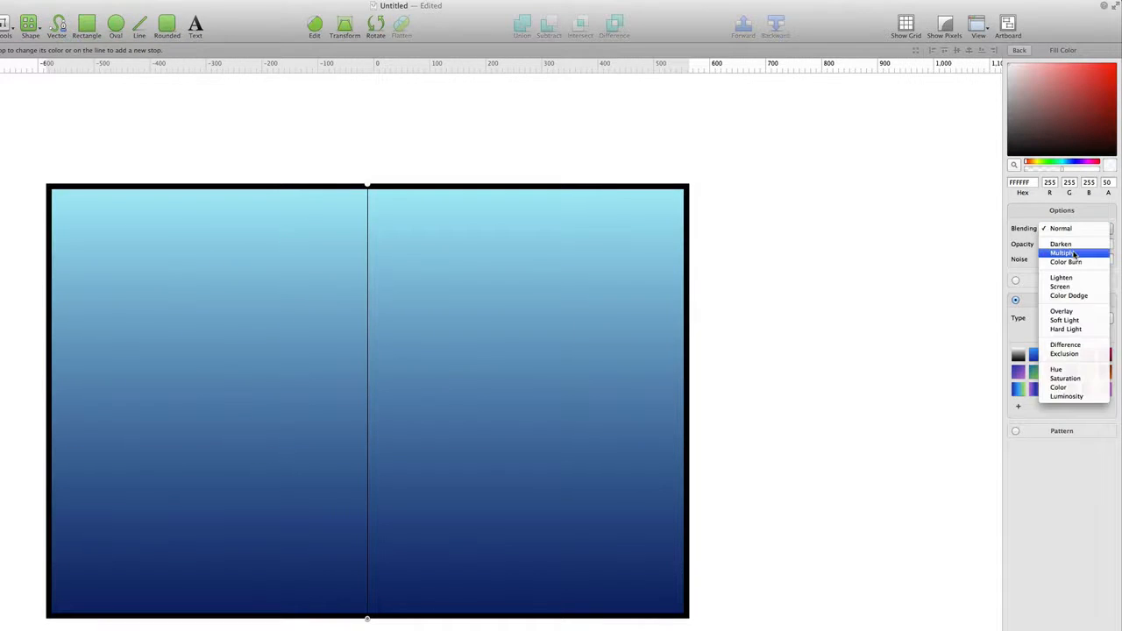
click(1071, 253)
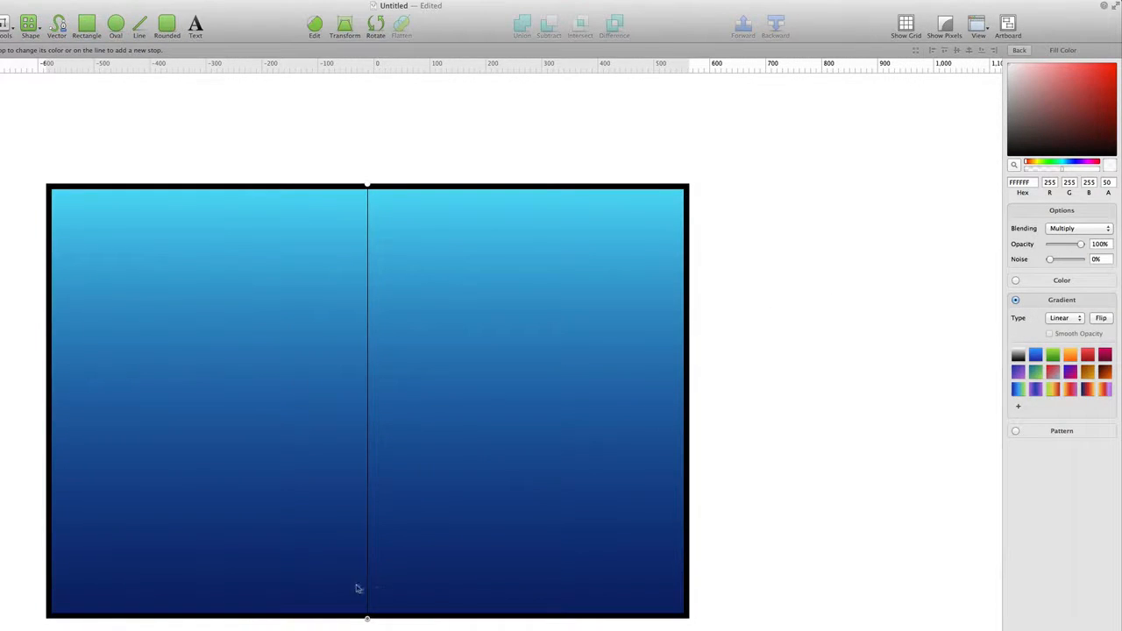
Make the third fill a radial gradient, lower its centre slightly inside the rectangle, and narrow its circle to an upright ellipse
click(1063, 318)
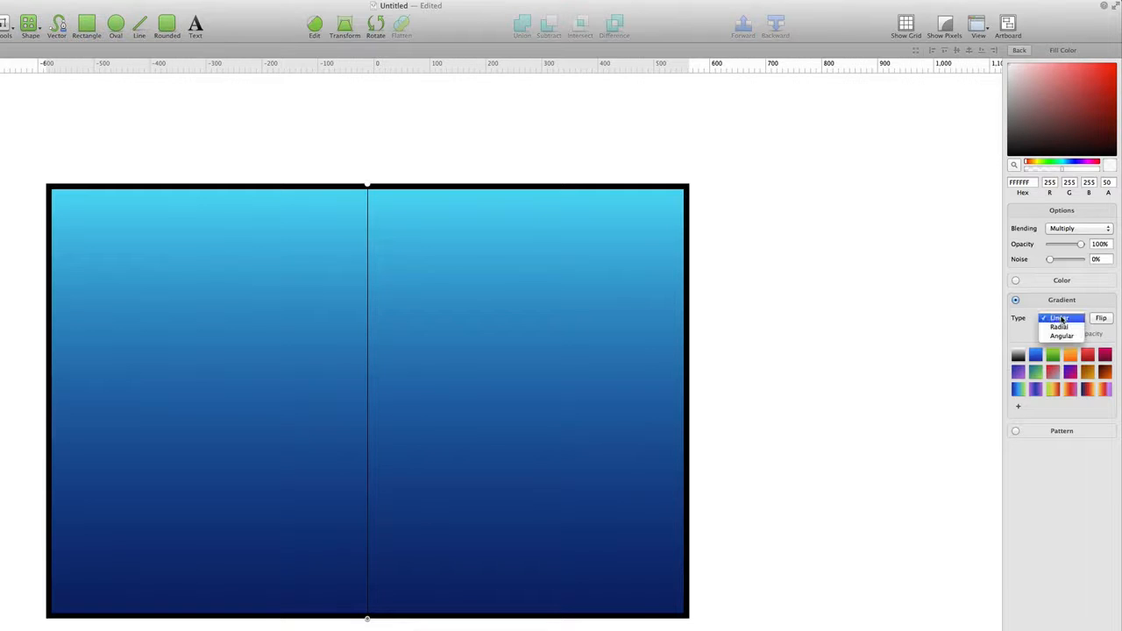
click(1061, 327)
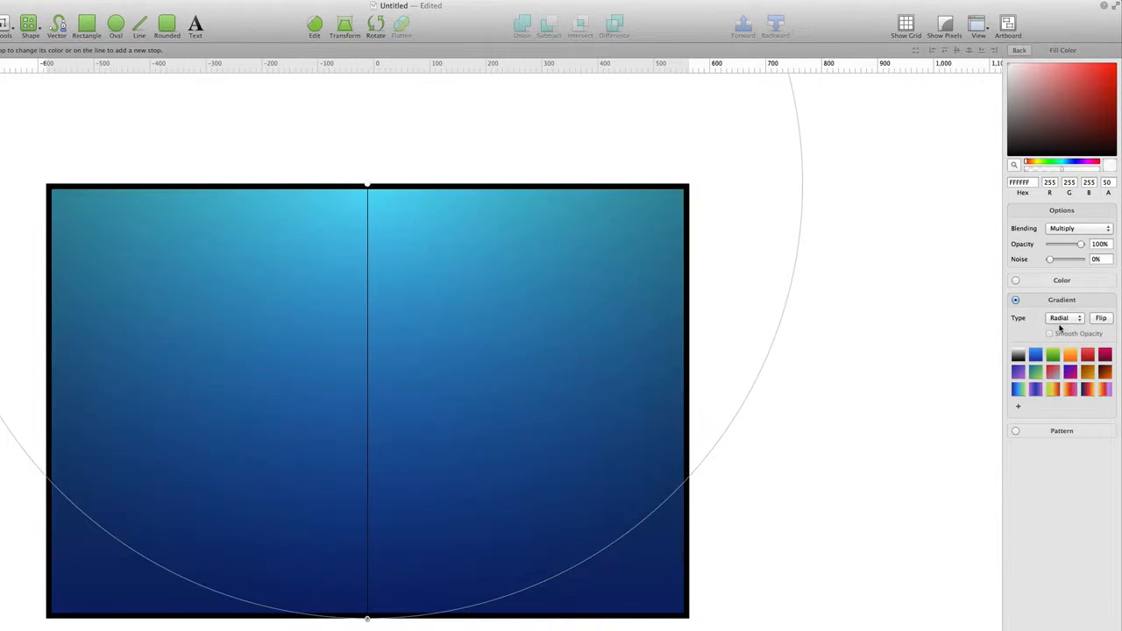
drag(368, 184, 363, 244)
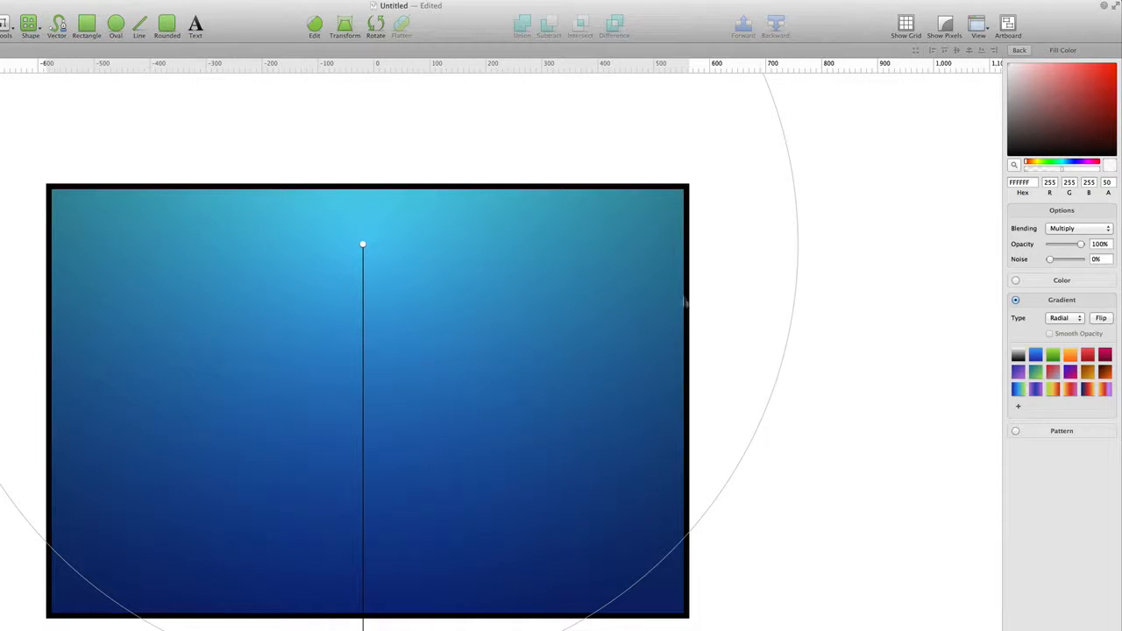
drag(798, 244, 29, 248)
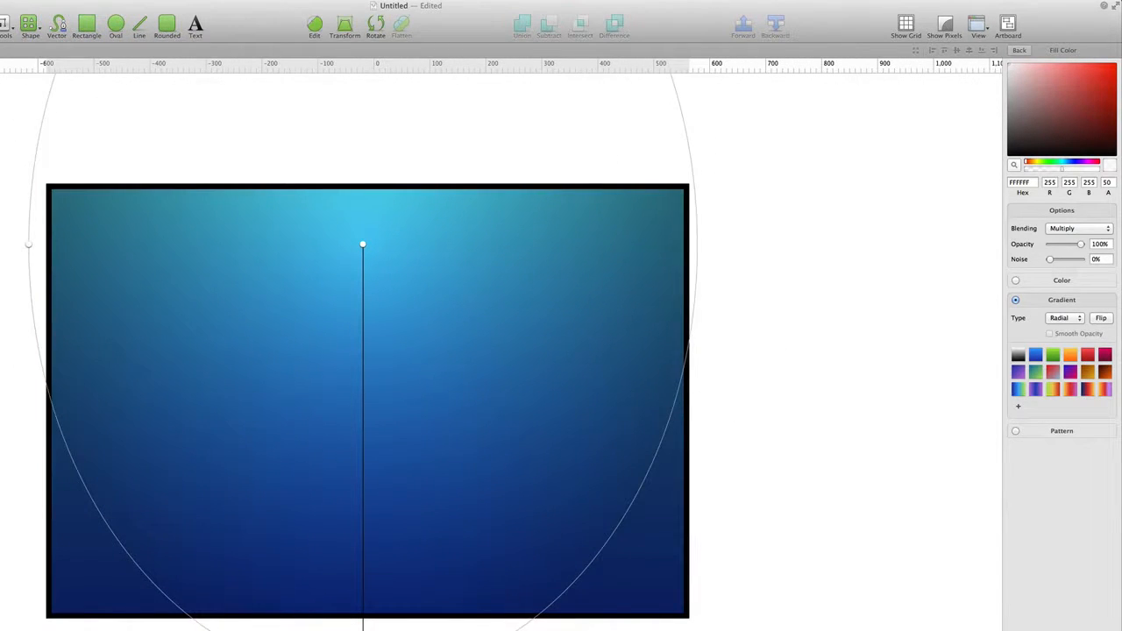
Raise the third fill's radial ellipse to end just above the rectangle's bottom border, and widen it beyond both sides
drag(364, 627, 357, 603)
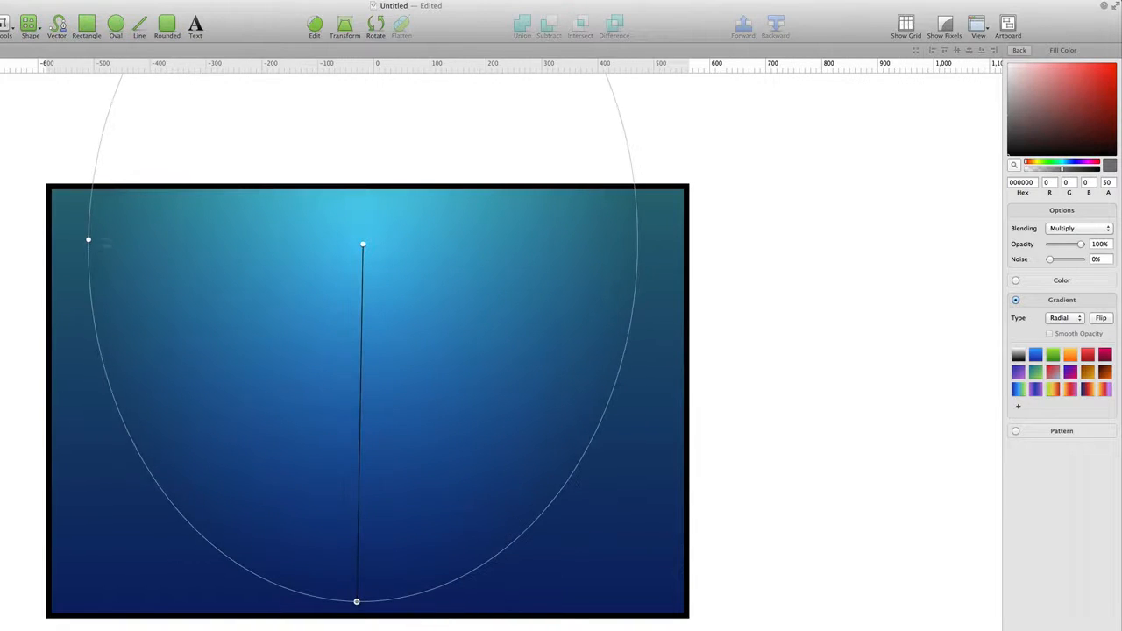
drag(89, 239, 1, 243)
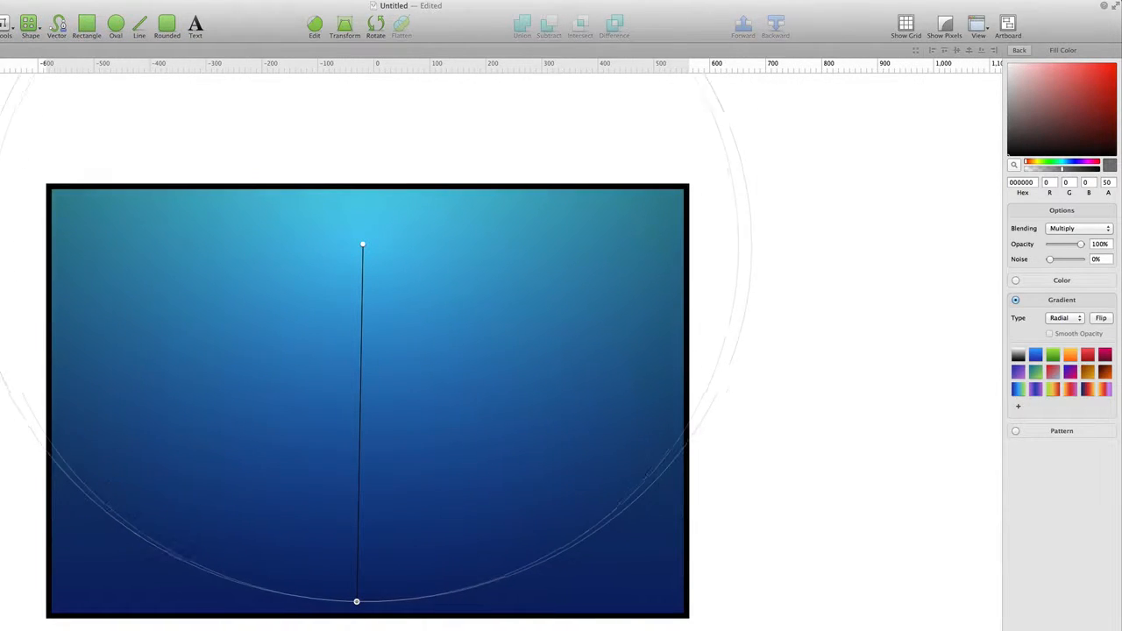
key(Escape)
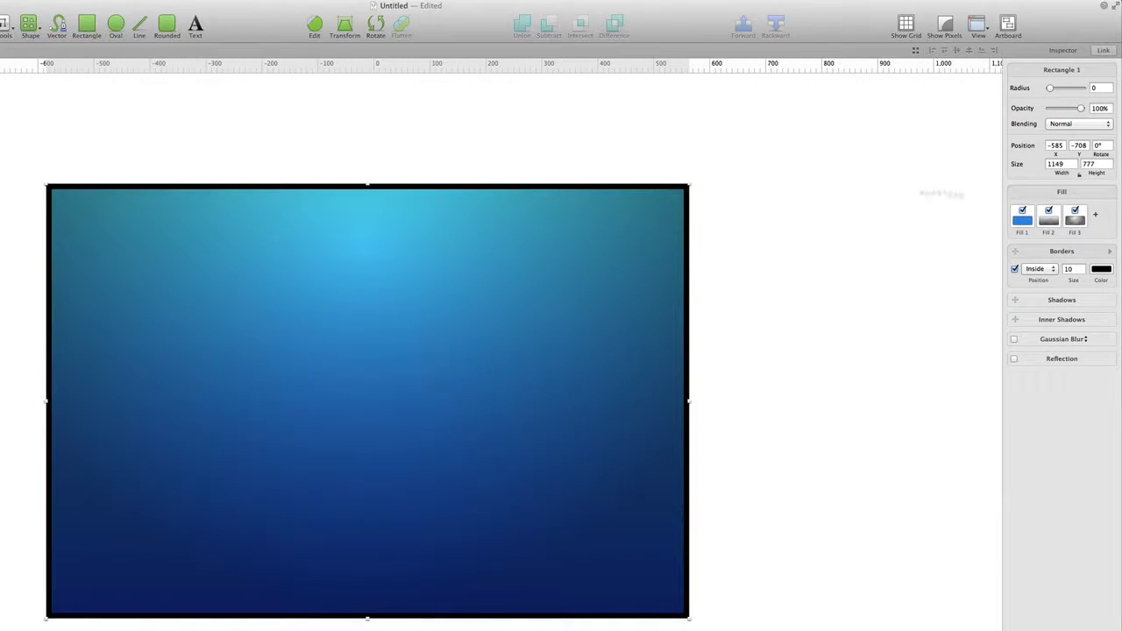
Add a fourth fill to the rectangle and make it a tiled pattern with the dark grey woven texture
click(1095, 216)
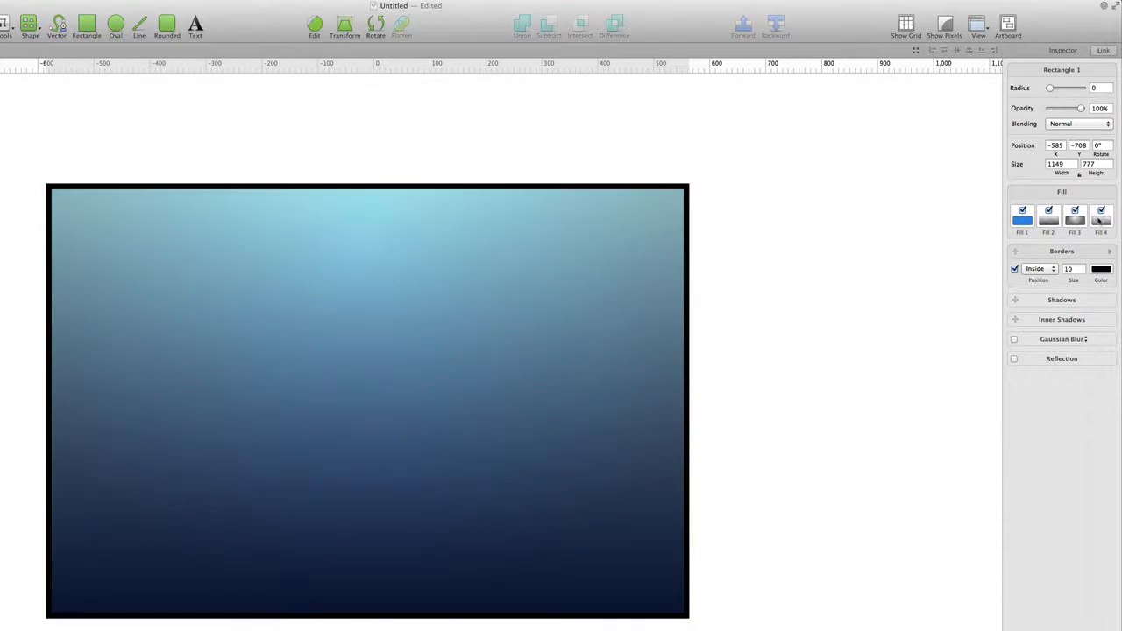
click(1102, 220)
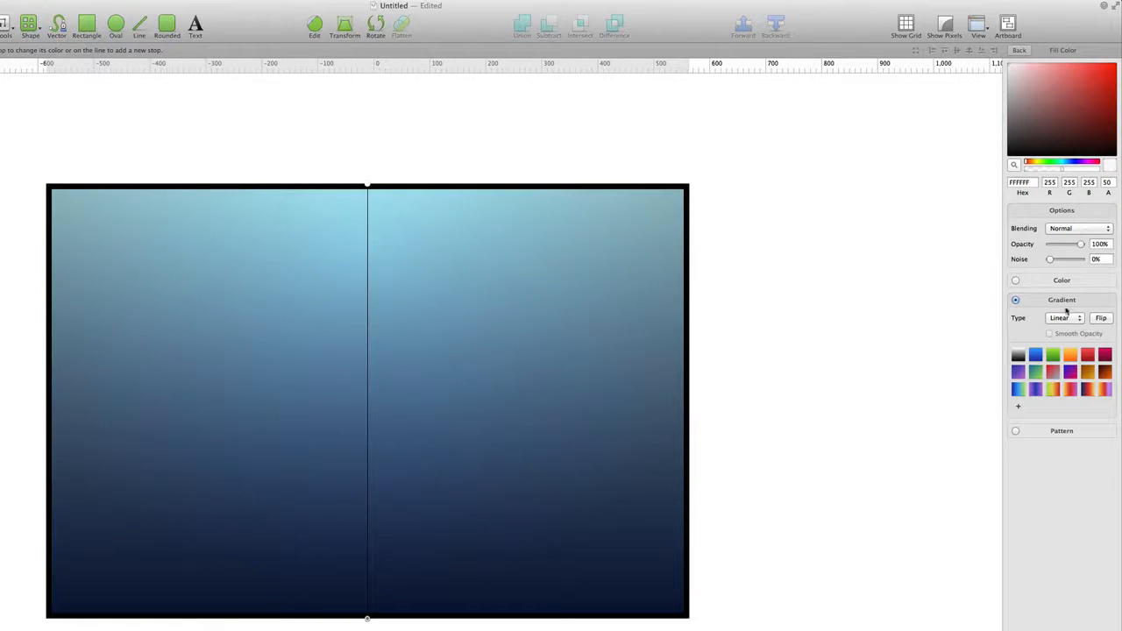
click(1066, 318)
click(1042, 431)
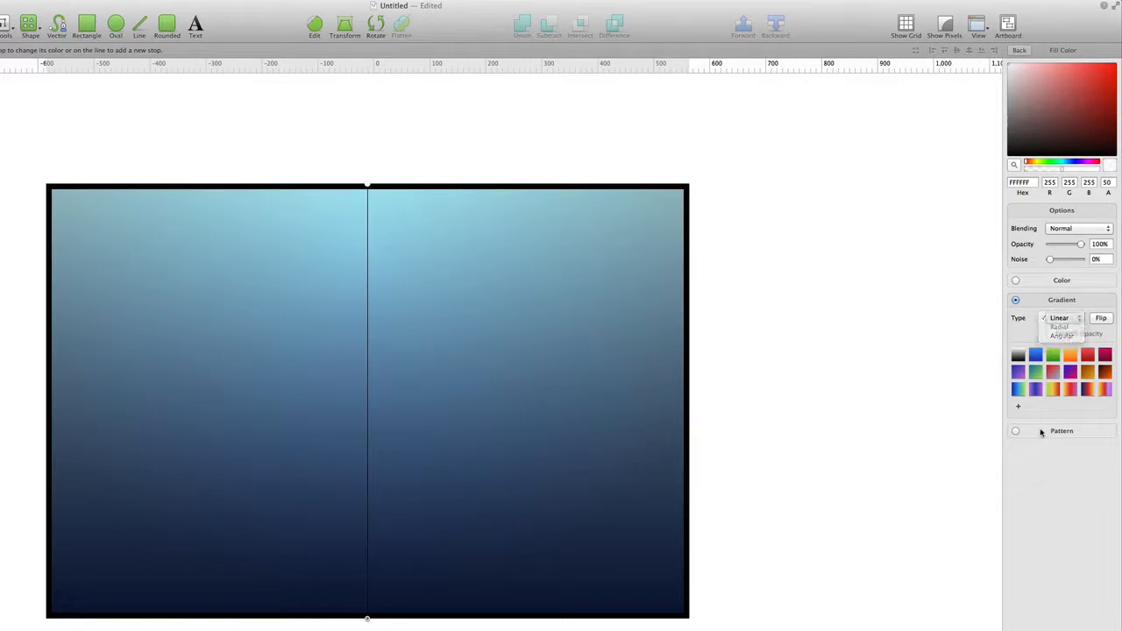
click(1042, 431)
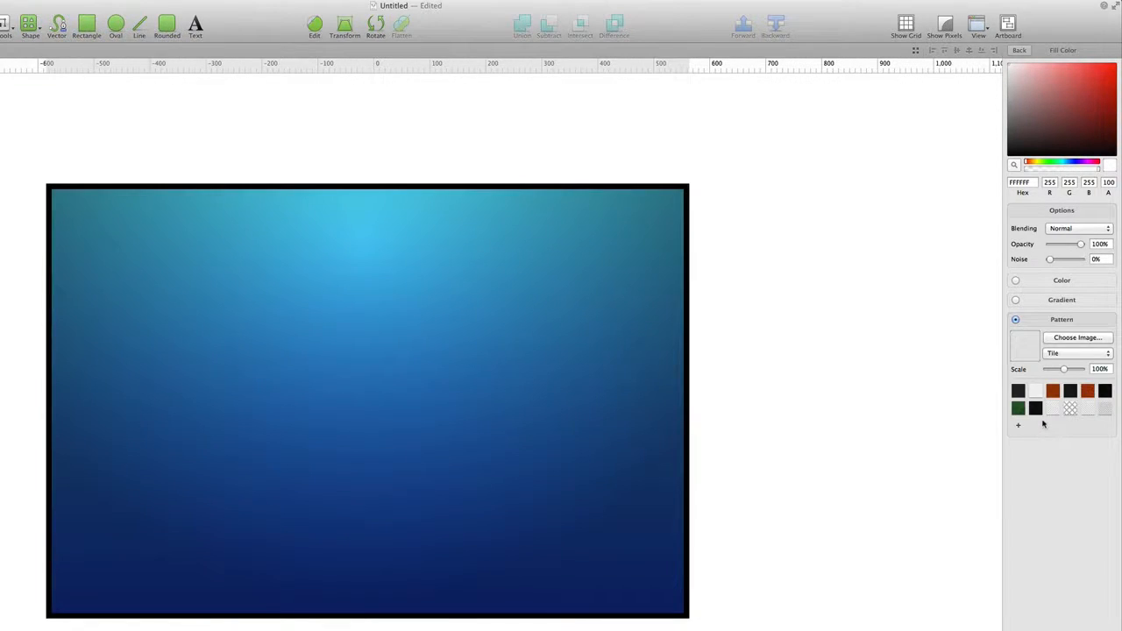
click(1037, 391)
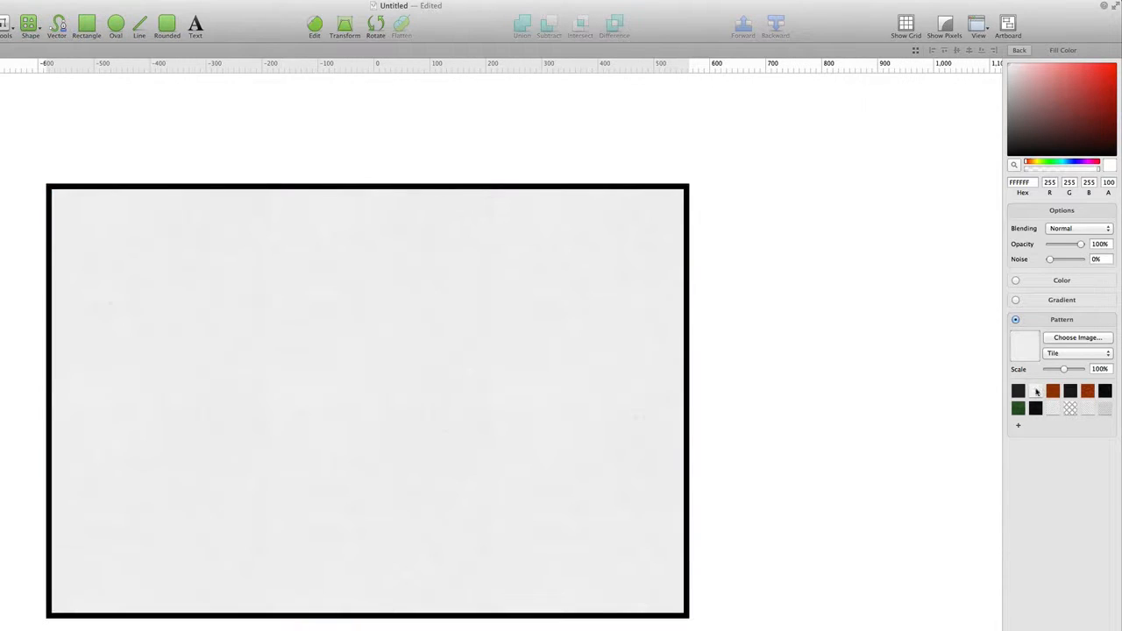
click(1018, 409)
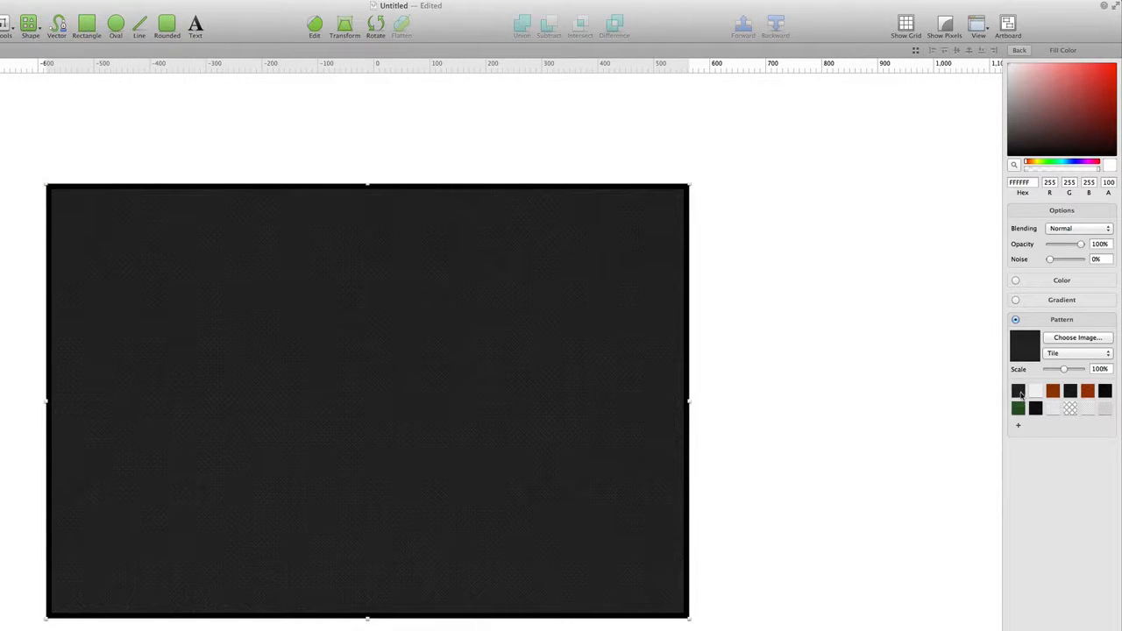
Inspect the woven texture up close and set the fourth fill's blending to Screen
key(super+plus)
key(super+plus)
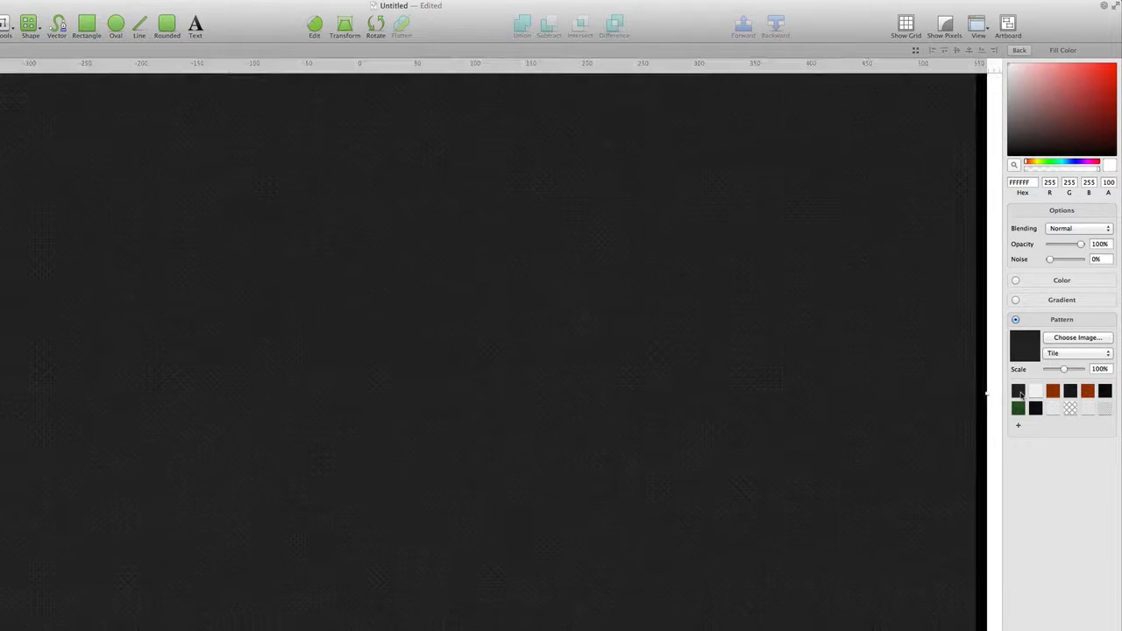
key(super+minus)
key(super+minus)
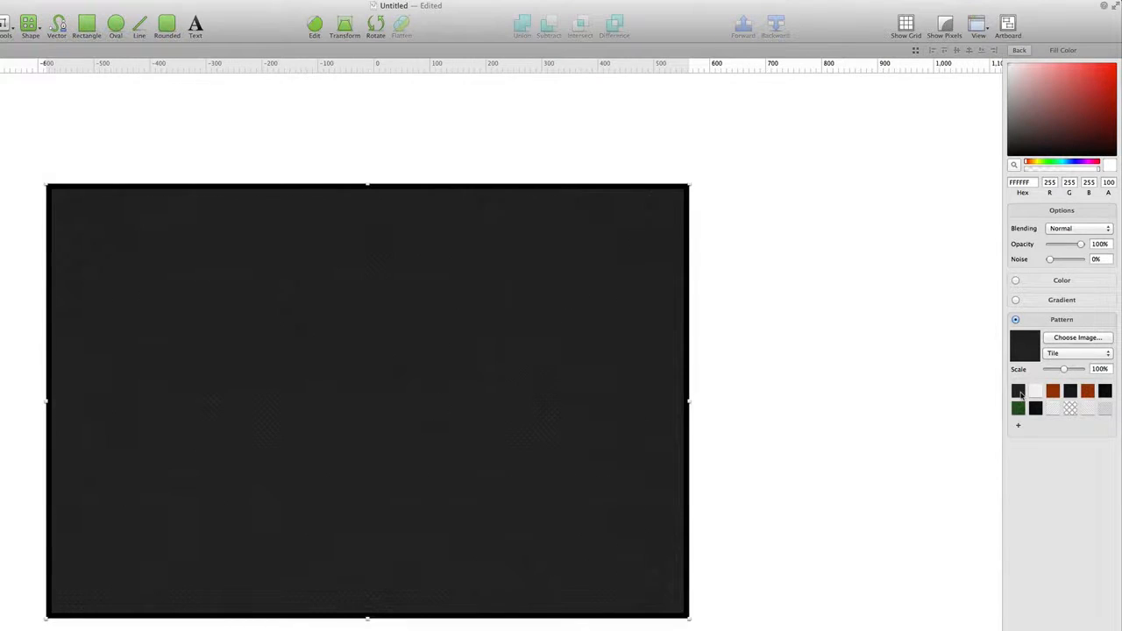
key(super+plus)
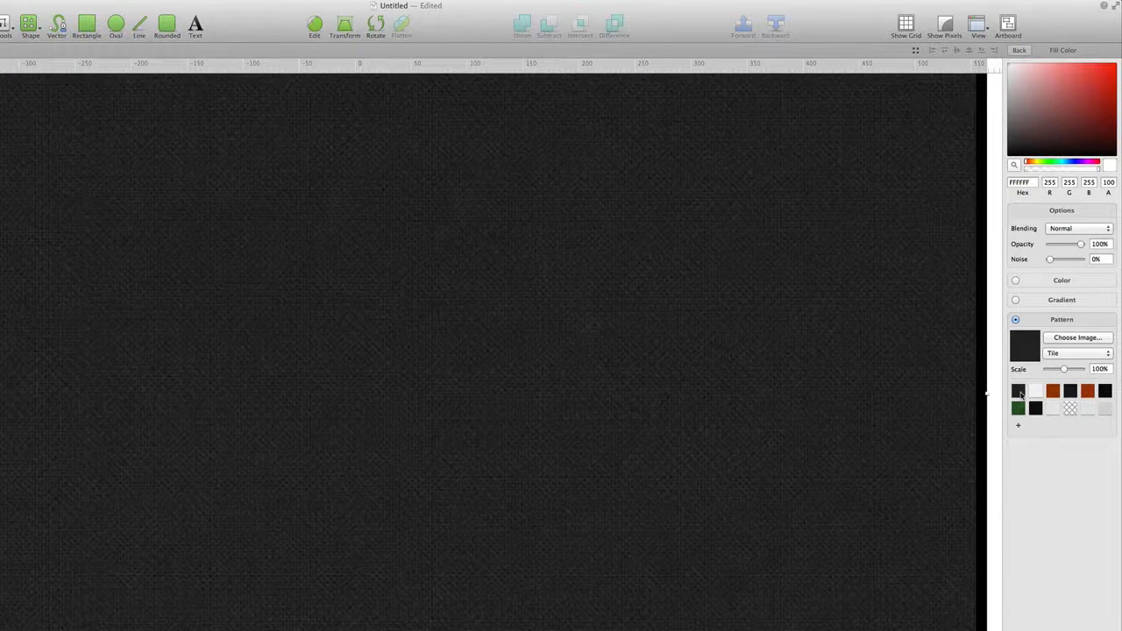
key(super+minus)
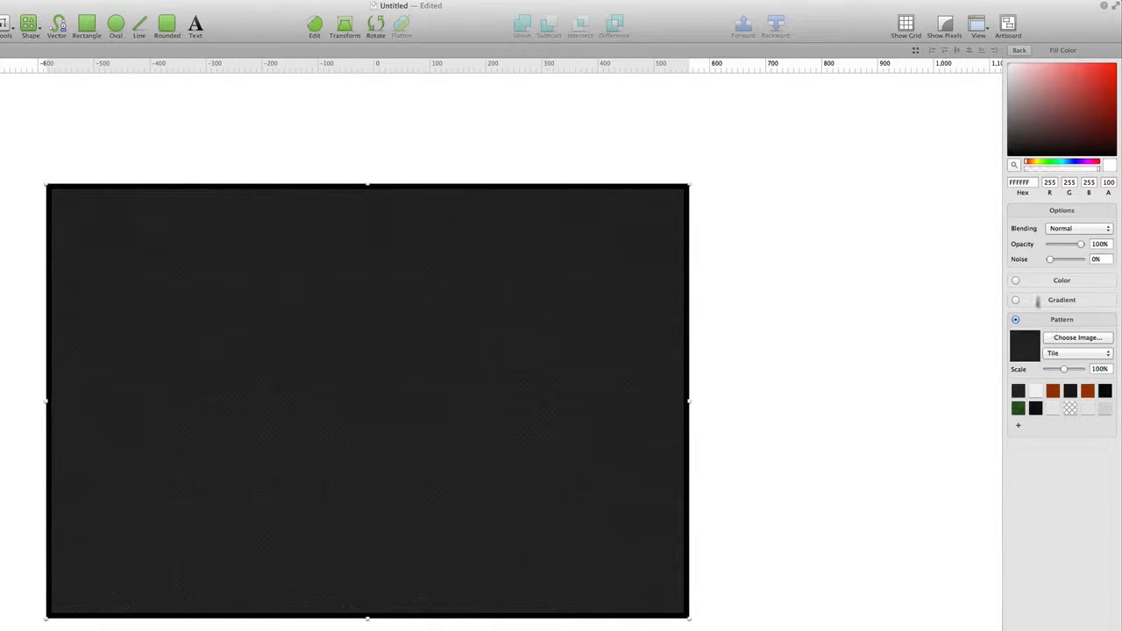
click(1062, 230)
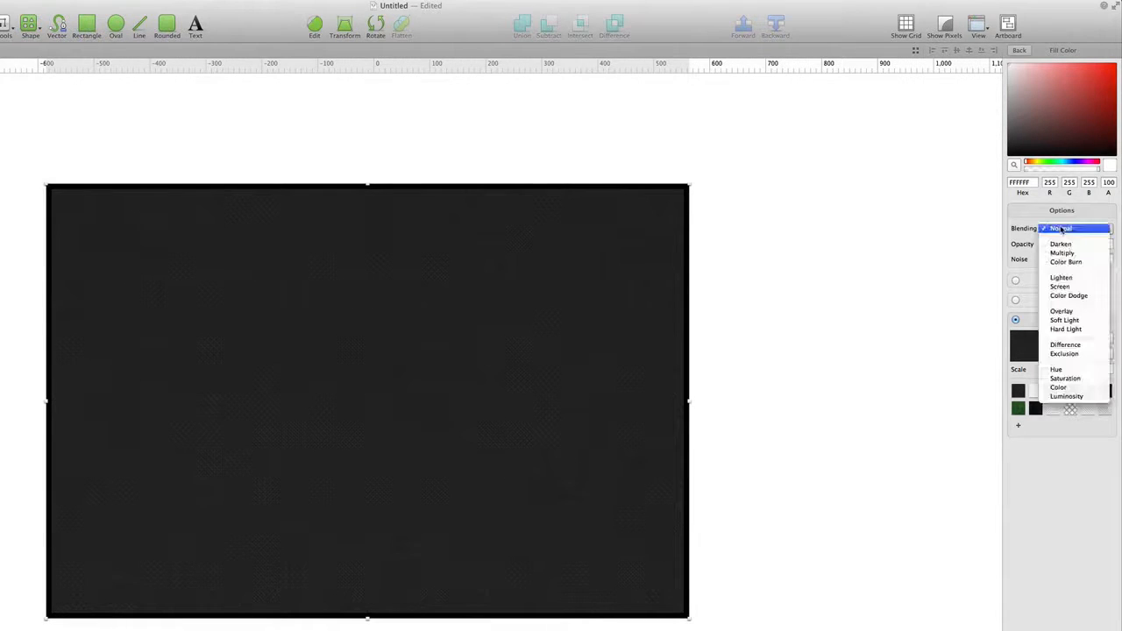
click(1061, 287)
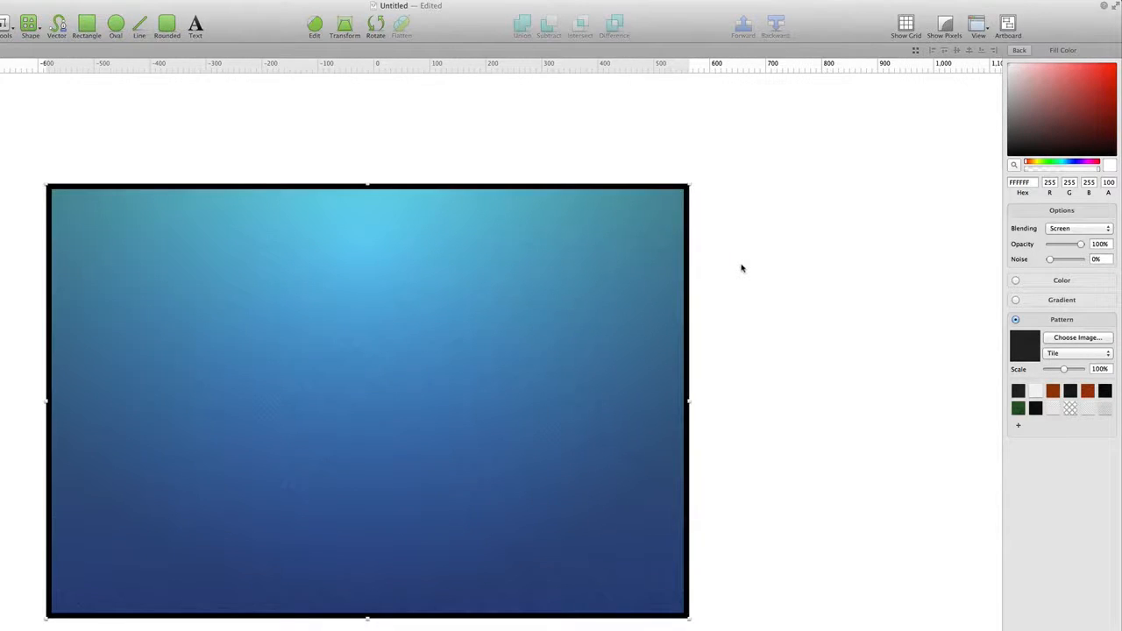
key(super+plus)
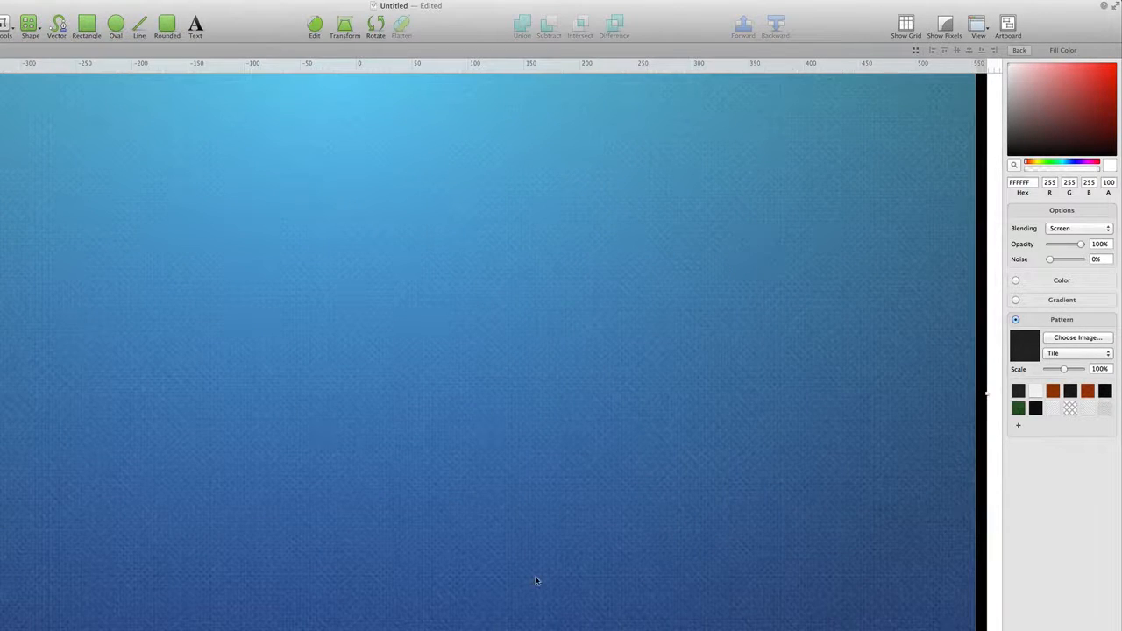
key(super+minus)
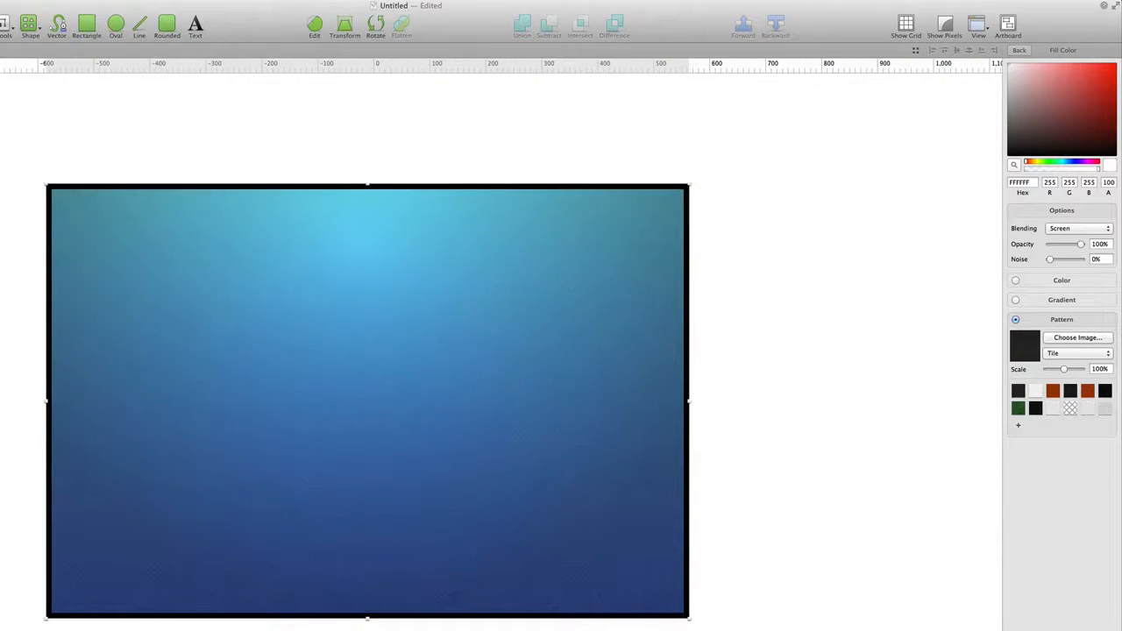
key(Escape)
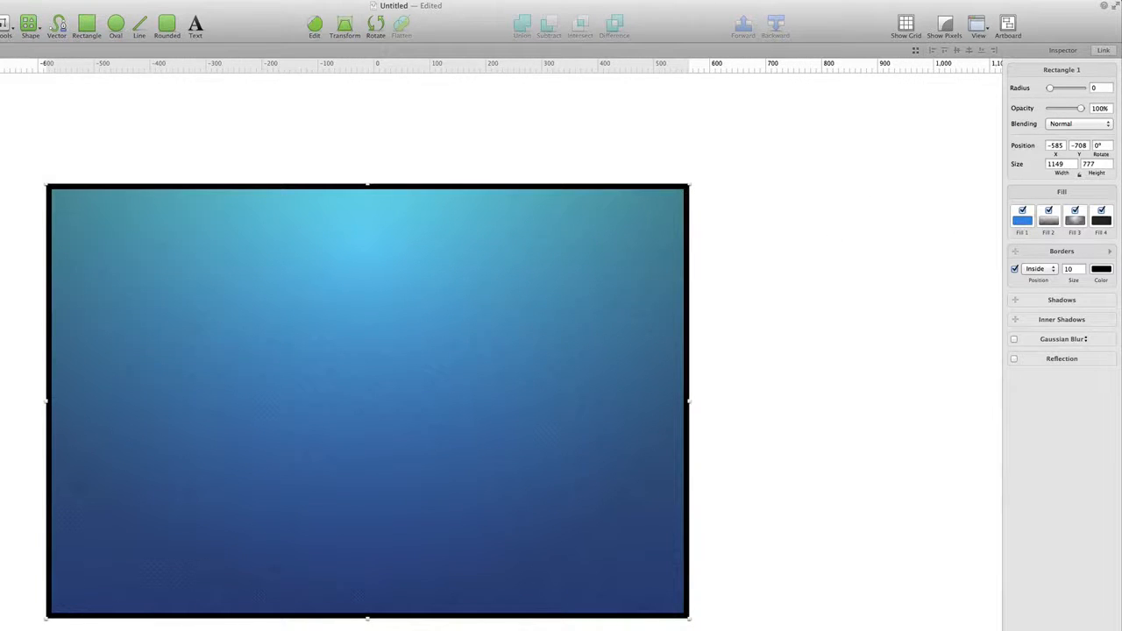
Nudge the rectangle to X -596, Y -702, and switch the second and third fills off and on to compare their effects
mouse_move(480, 257)
mouse_down()
mouse_move(441, 254)
mouse_move(473, 262)
mouse_up()
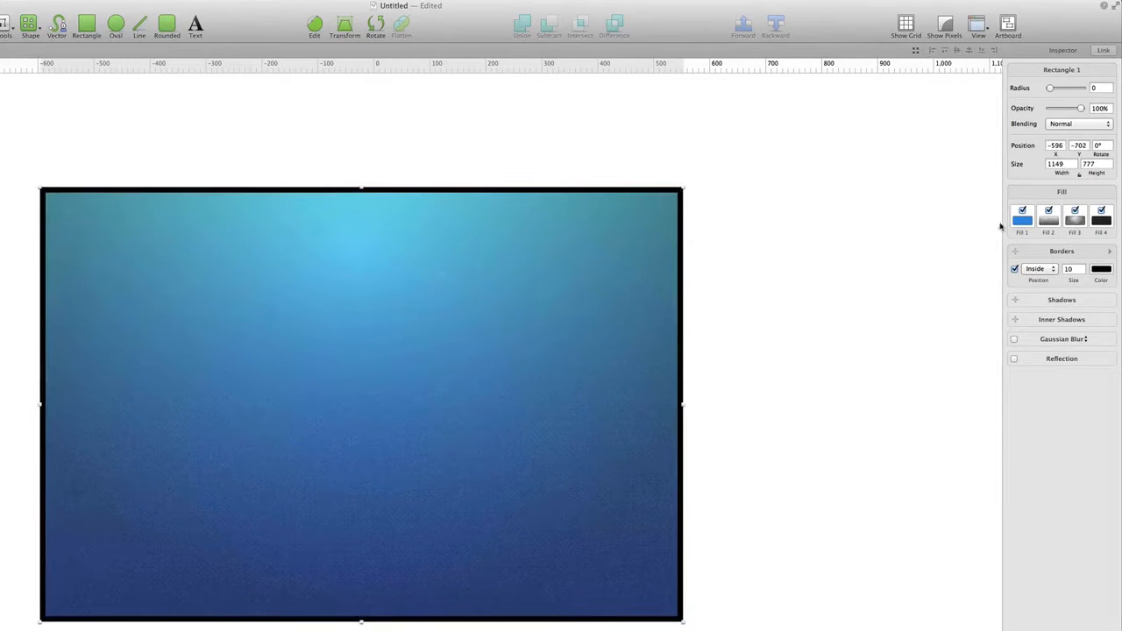
click(1050, 212)
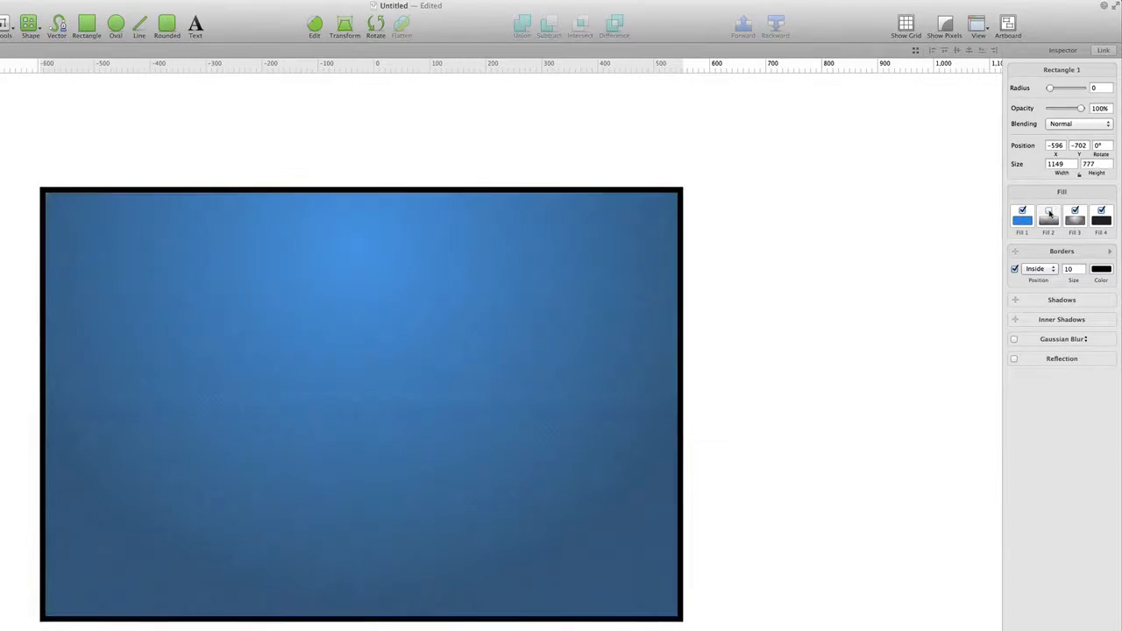
click(1049, 213)
click(1050, 212)
click(1050, 213)
click(1076, 212)
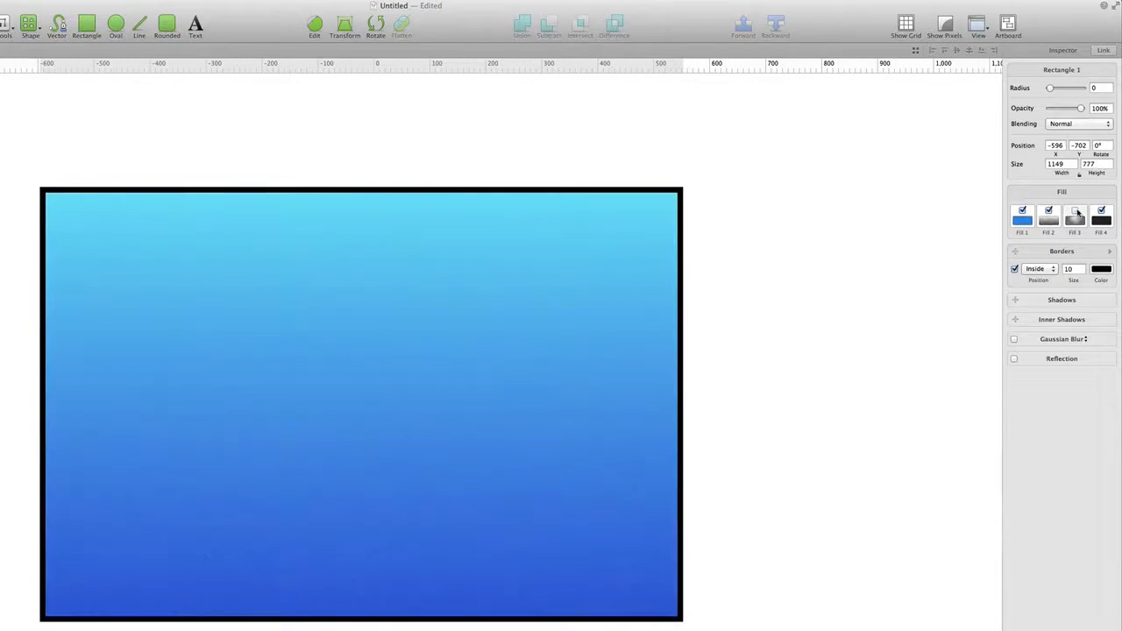
click(1076, 212)
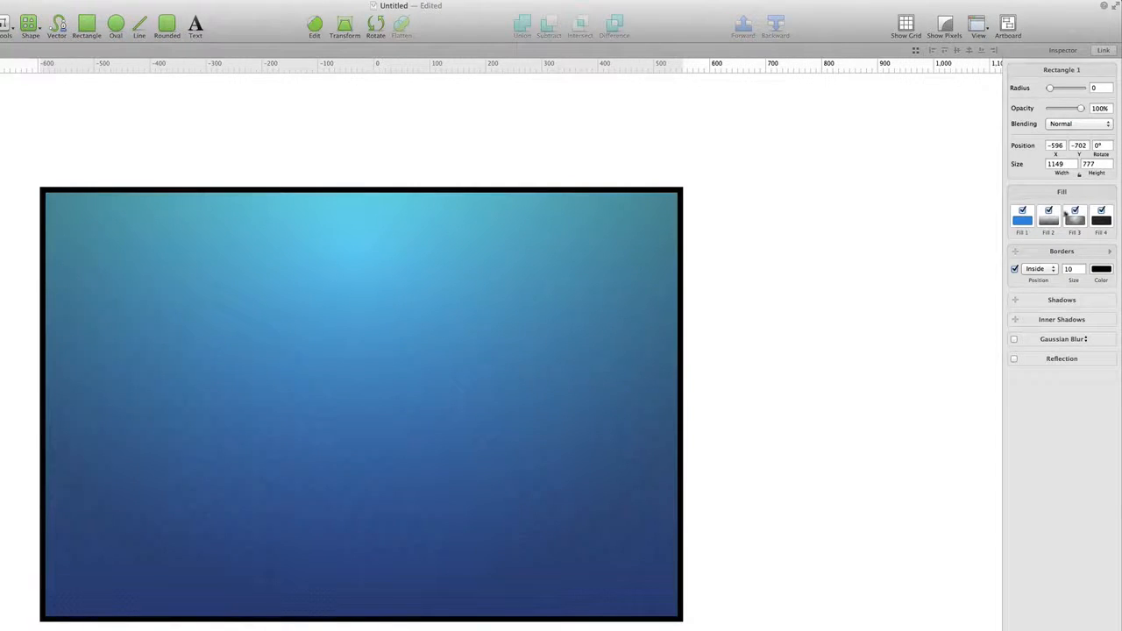
click(1076, 212)
click(1076, 212)
Temporarily hide the second and third fills to examine the woven pattern over the plain blue base, and show both again
click(1050, 212)
click(1076, 212)
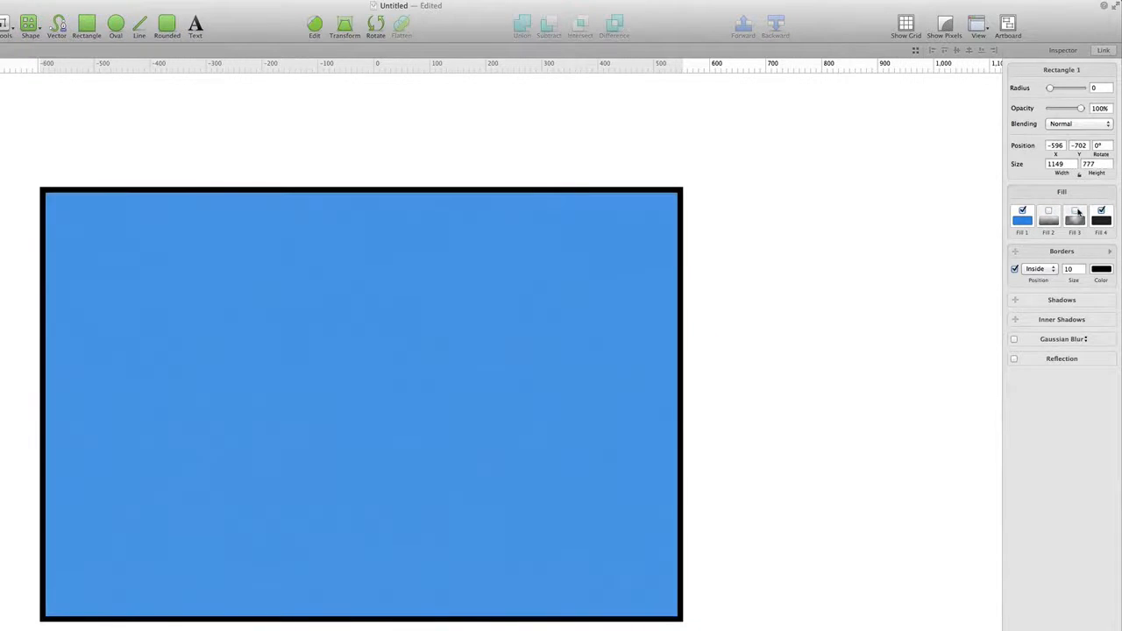
click(307, 354)
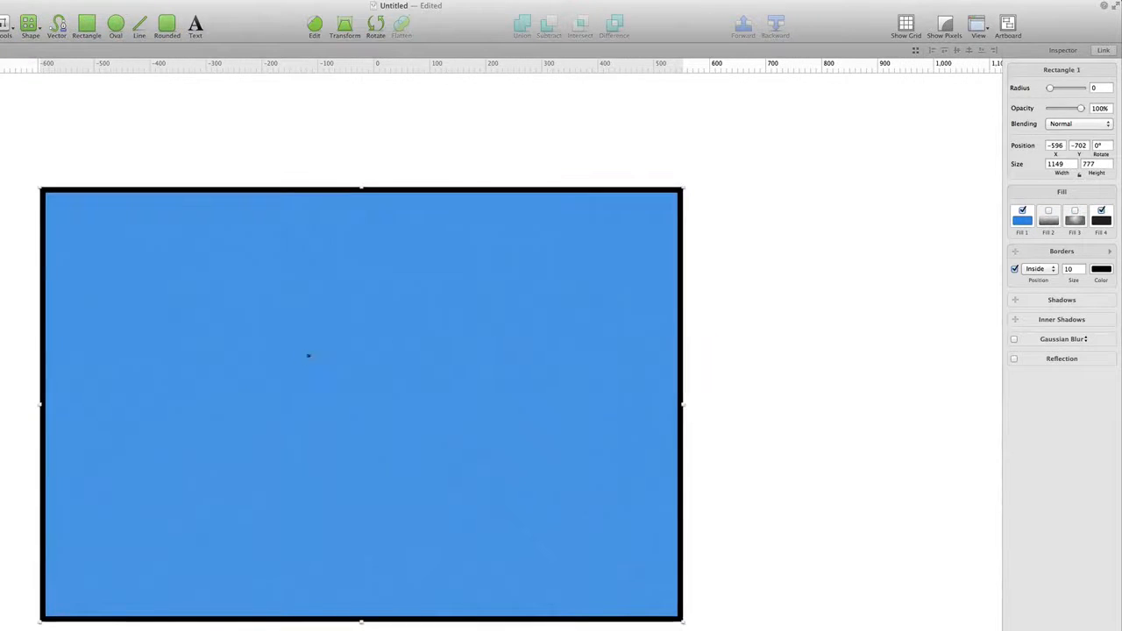
key(super+equal)
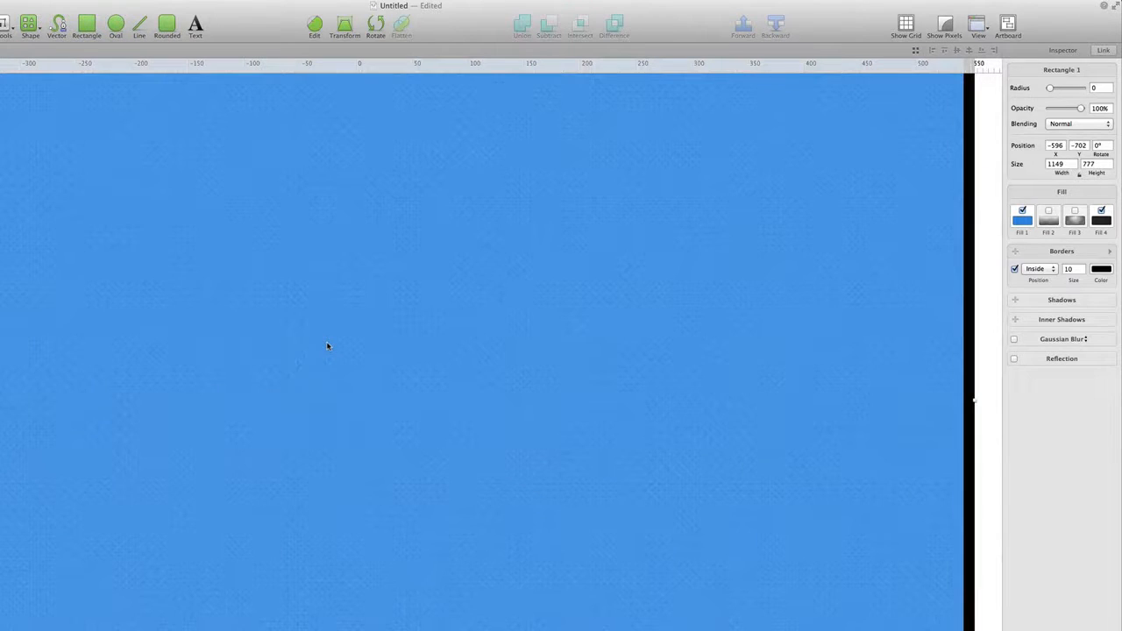
key(super+minus)
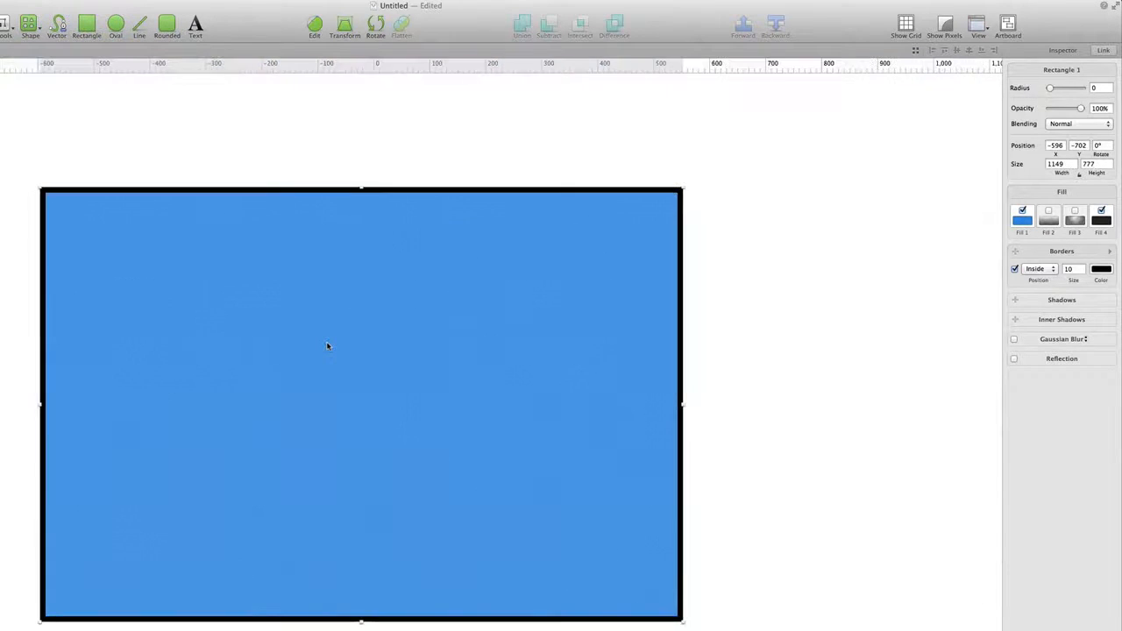
click(1075, 211)
click(1049, 212)
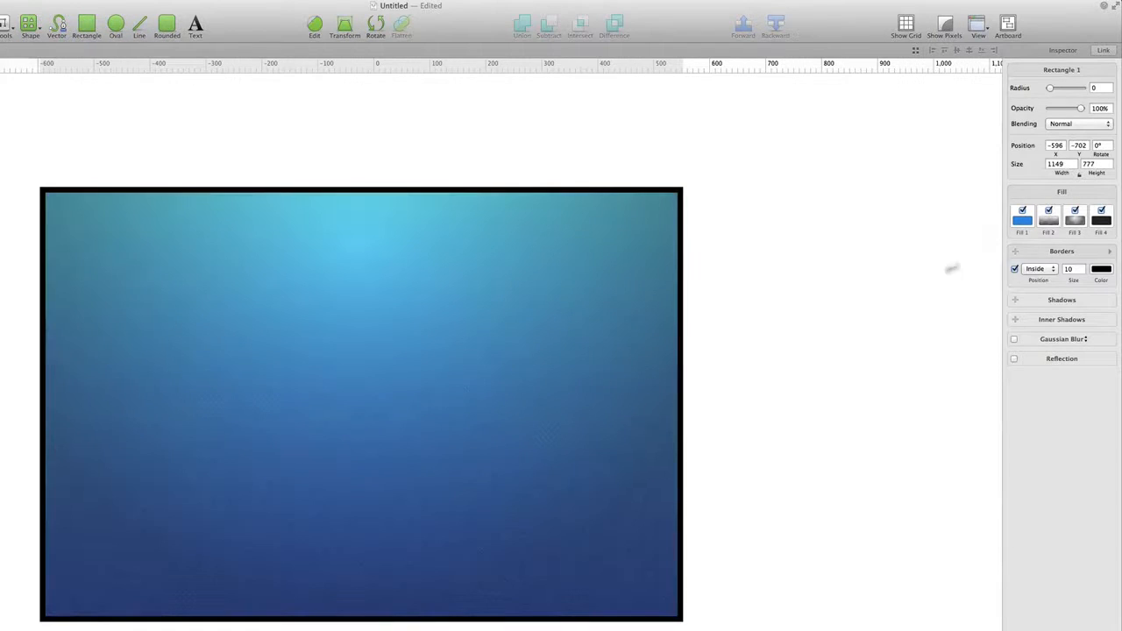
Change the rectangle's base fill from blue to the muted purple 695FAC and reselect the rectangle
click(1020, 222)
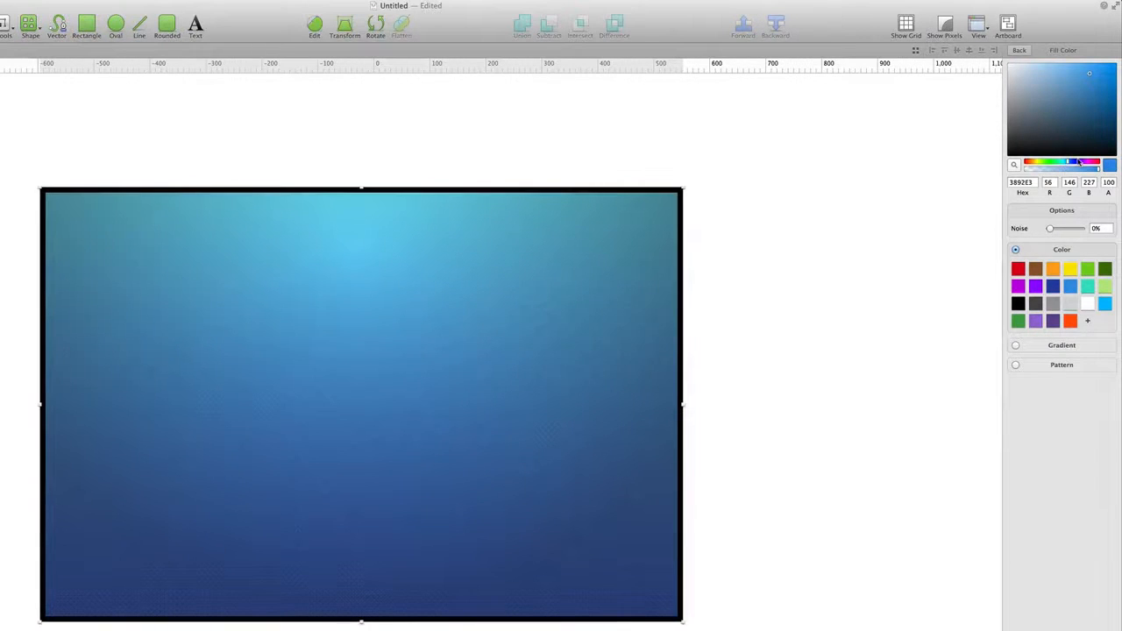
click(1077, 164)
drag(1079, 123, 1056, 93)
click(753, 208)
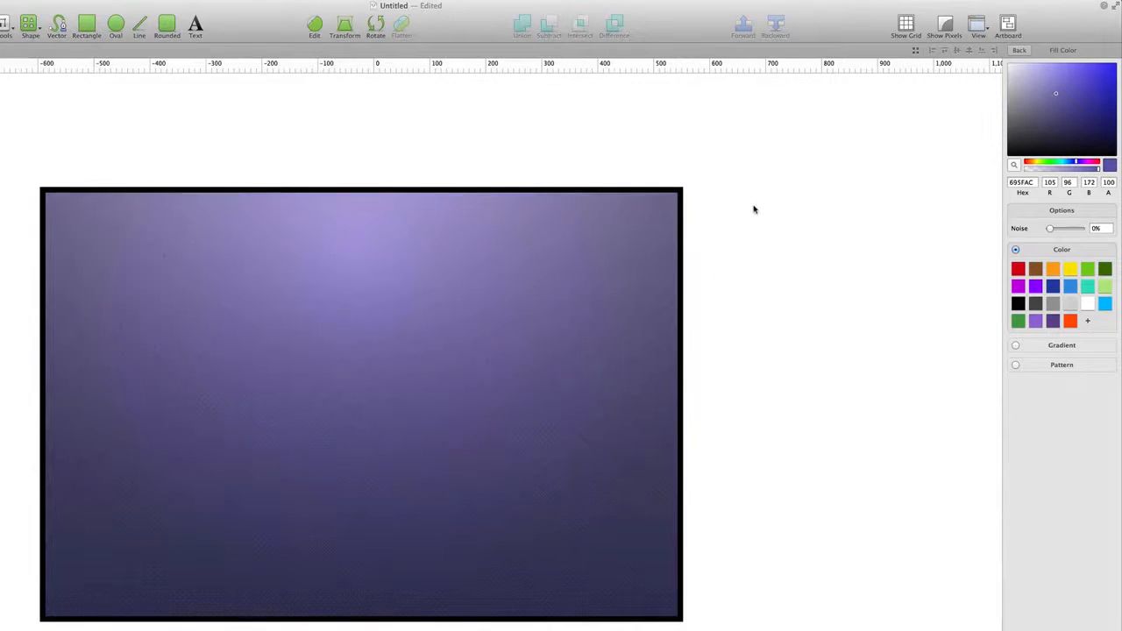
click(564, 343)
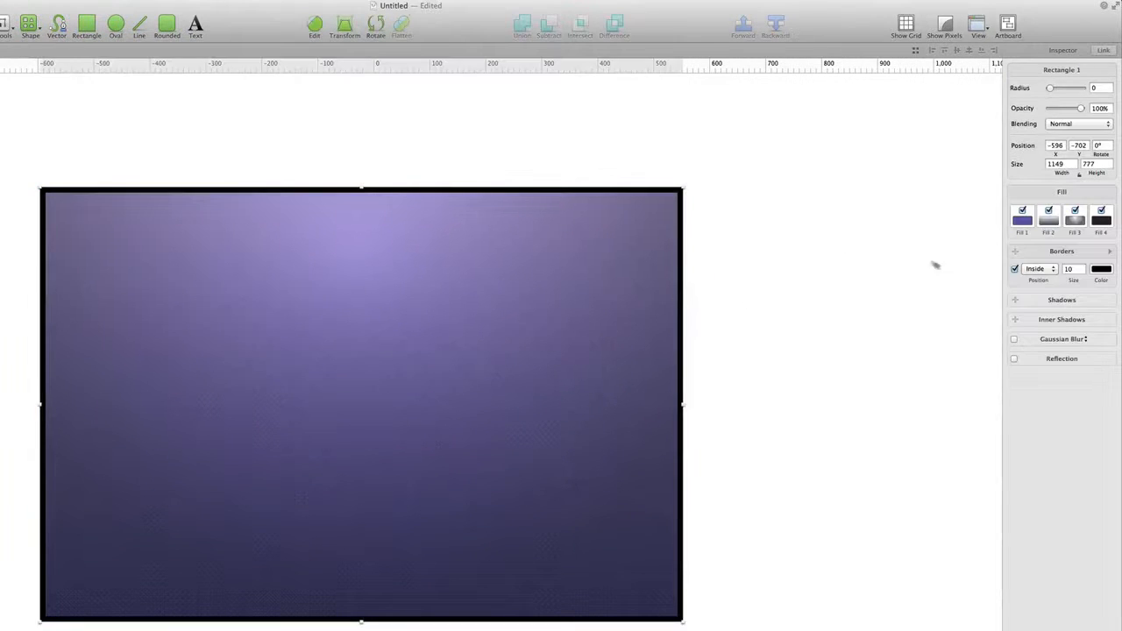
Hide and restore the three upper fills to examine what each contributes over the purple base, leaving all of them enabled
click(1104, 210)
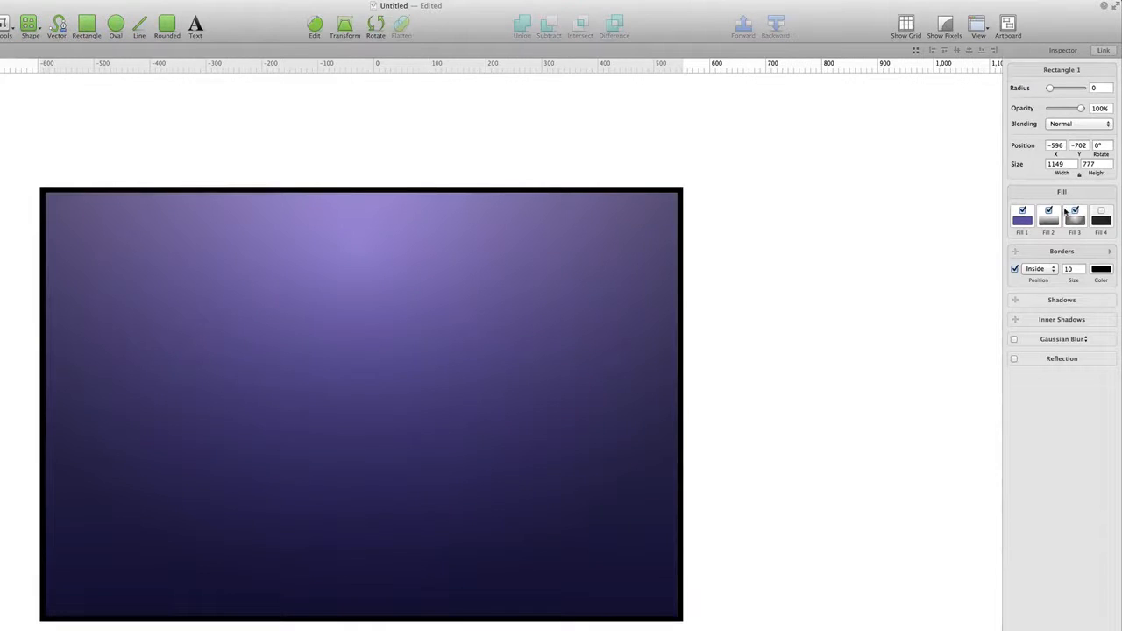
click(1073, 212)
click(1049, 211)
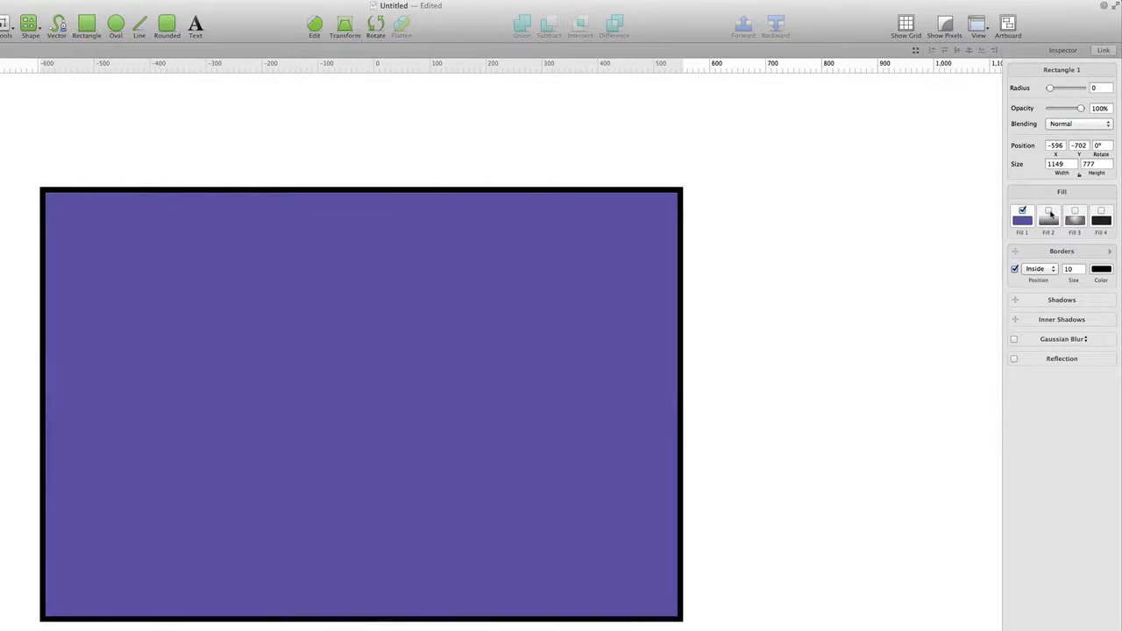
click(1049, 212)
click(1076, 211)
click(1103, 212)
click(1104, 211)
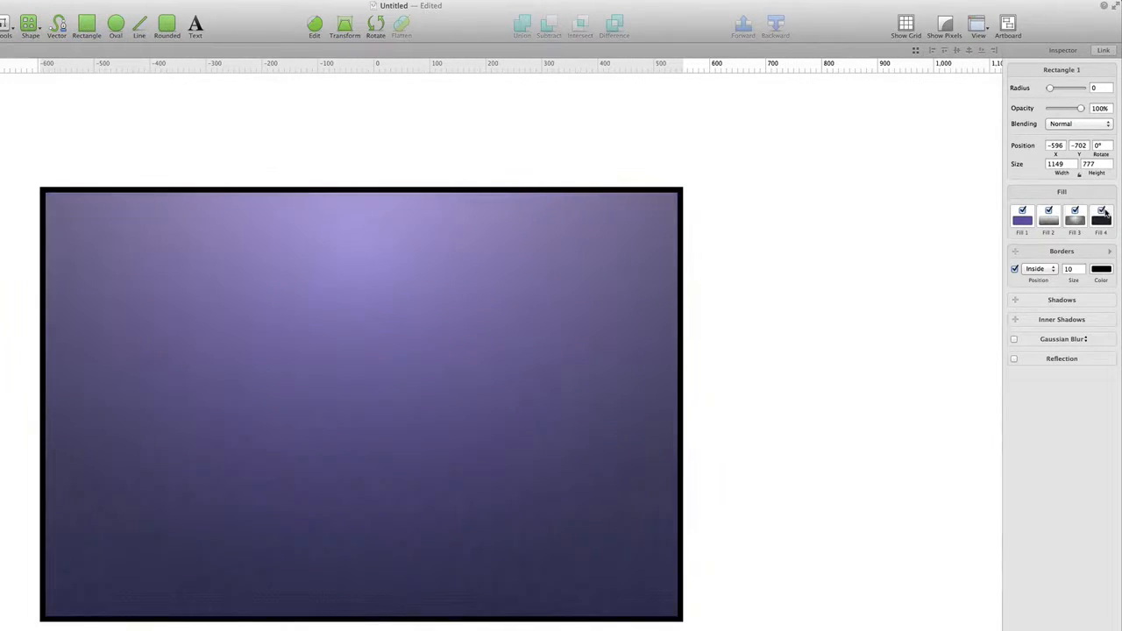
click(1048, 211)
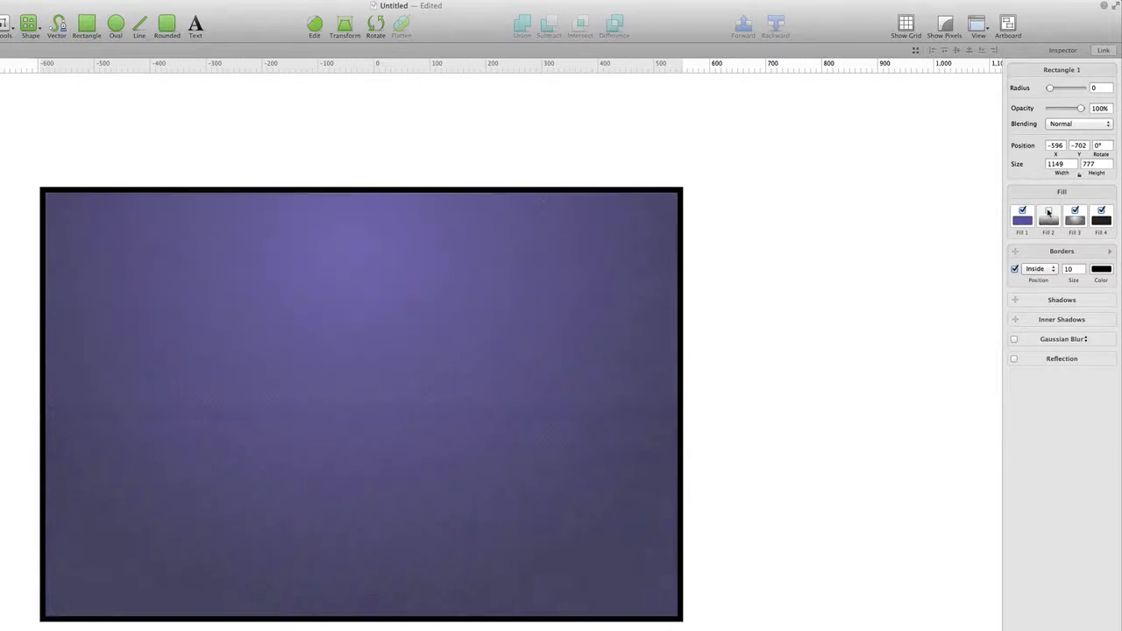
click(1048, 211)
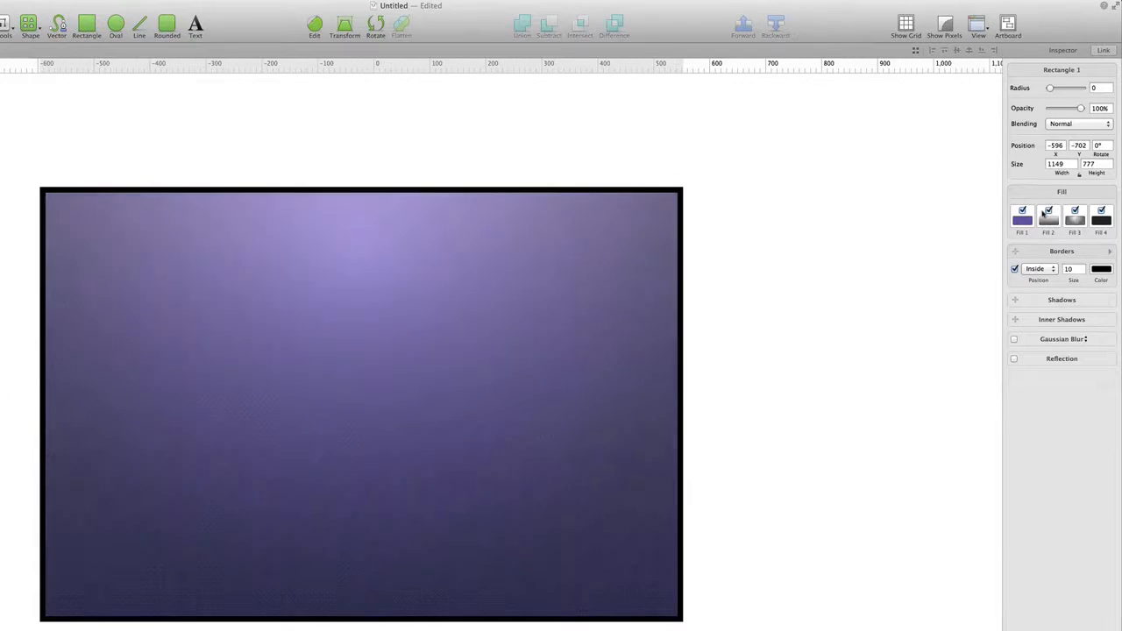
Remove the rectangle's linear gradient fill, add it again as the topmost fill, and set its blending to Overlay
drag(1042, 213, 734, 188)
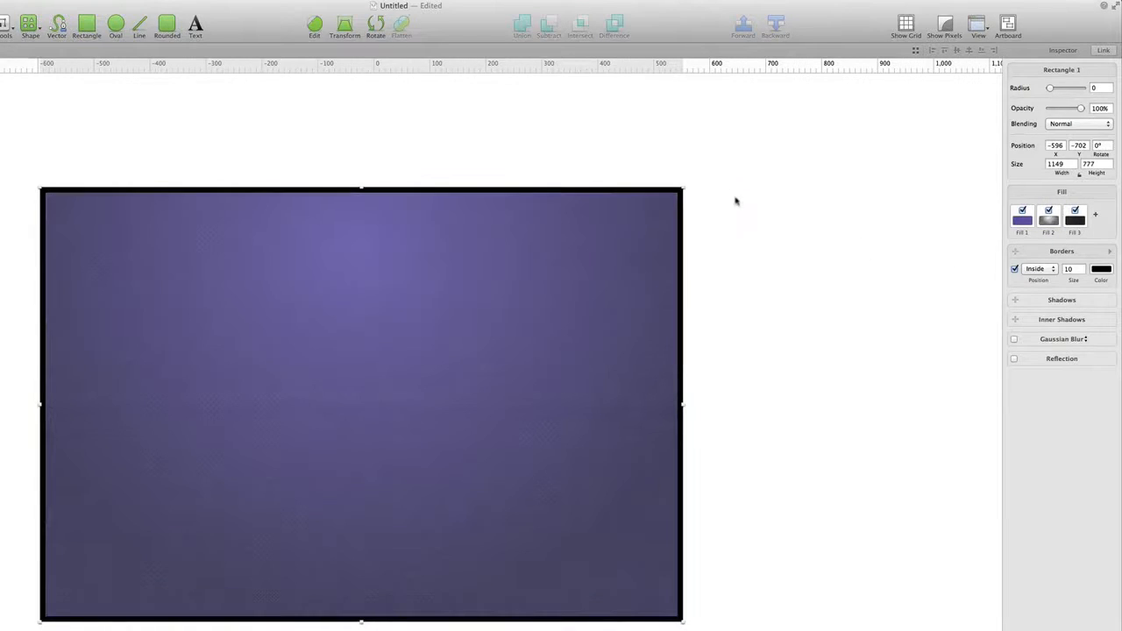
click(1095, 214)
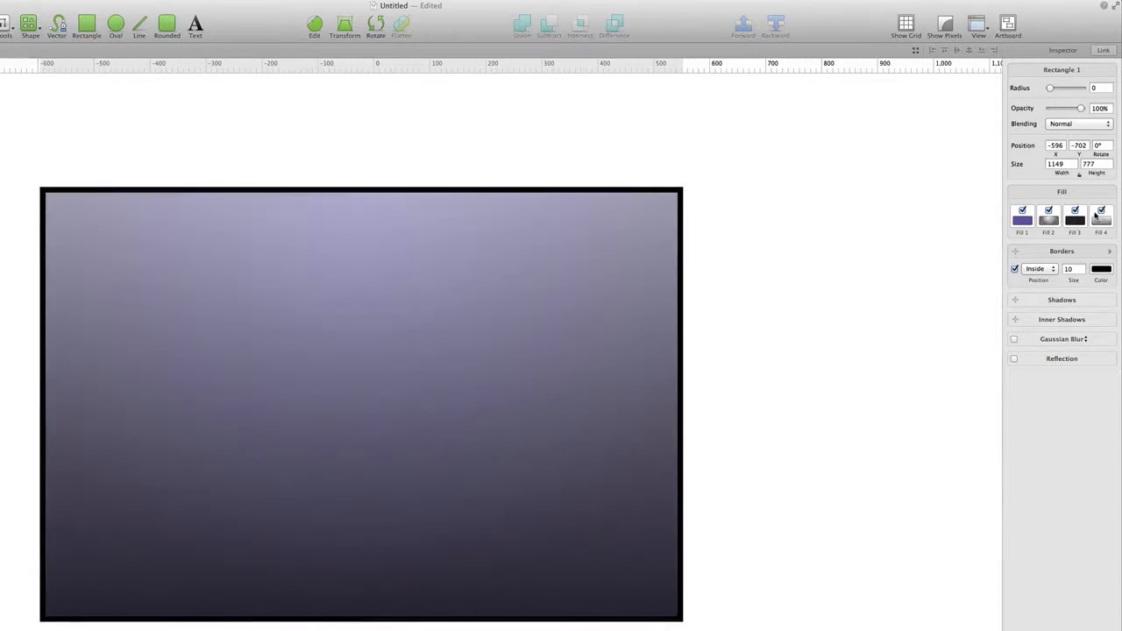
click(1104, 221)
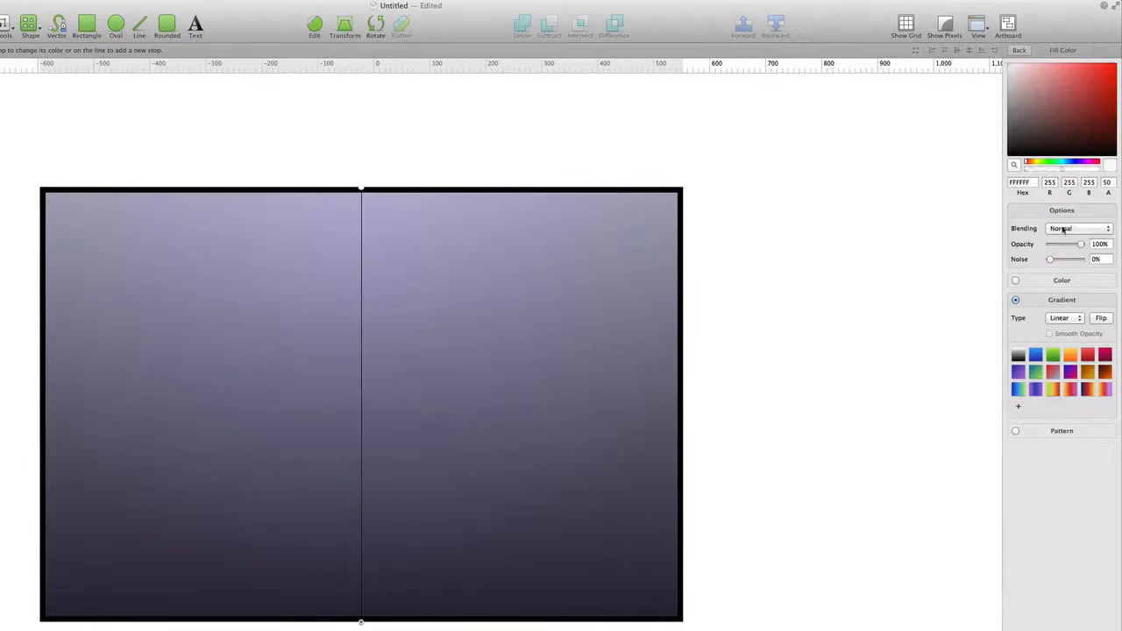
click(1079, 229)
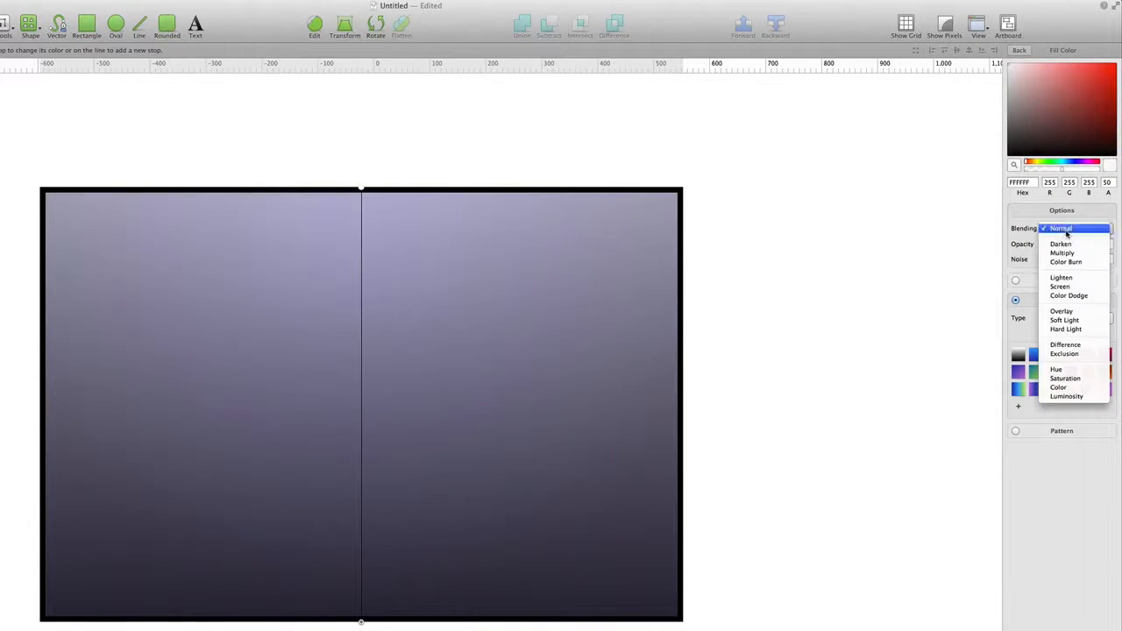
click(1071, 312)
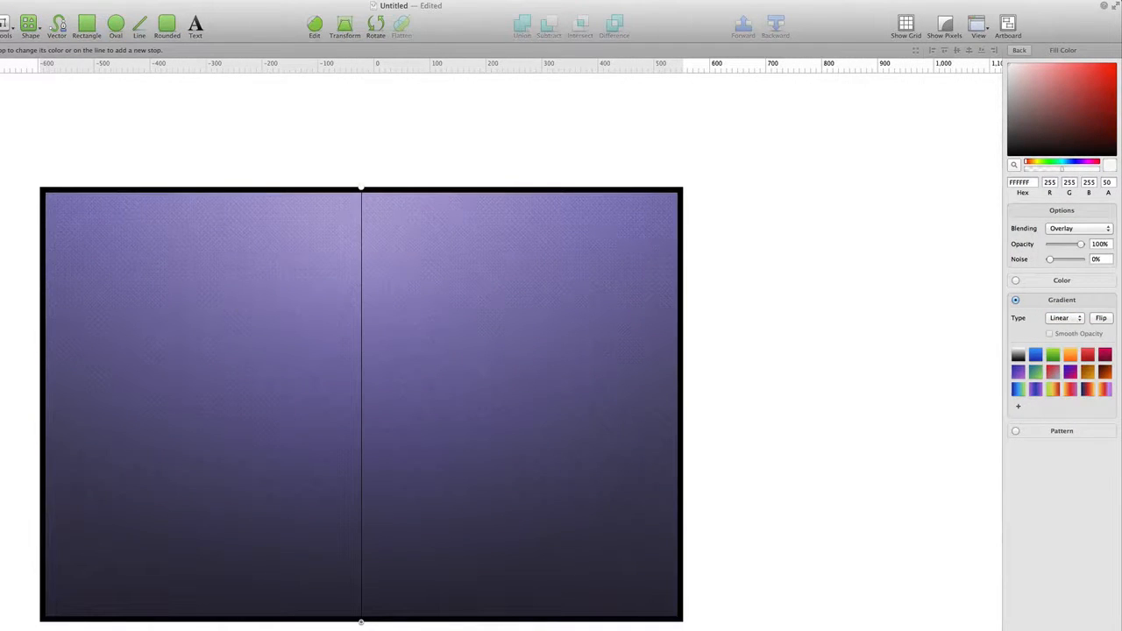
click(1019, 50)
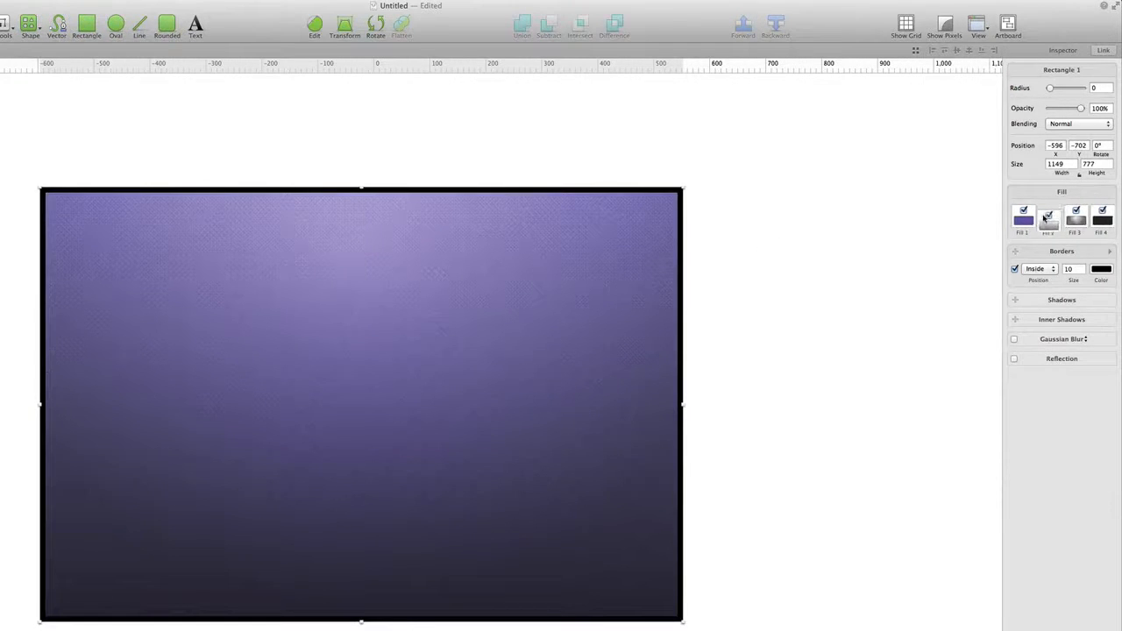
Reorder the fills, trying purple on top before returning it to the base below the linear, pattern and radial fills, and deselect the rectangle
click(1049, 211)
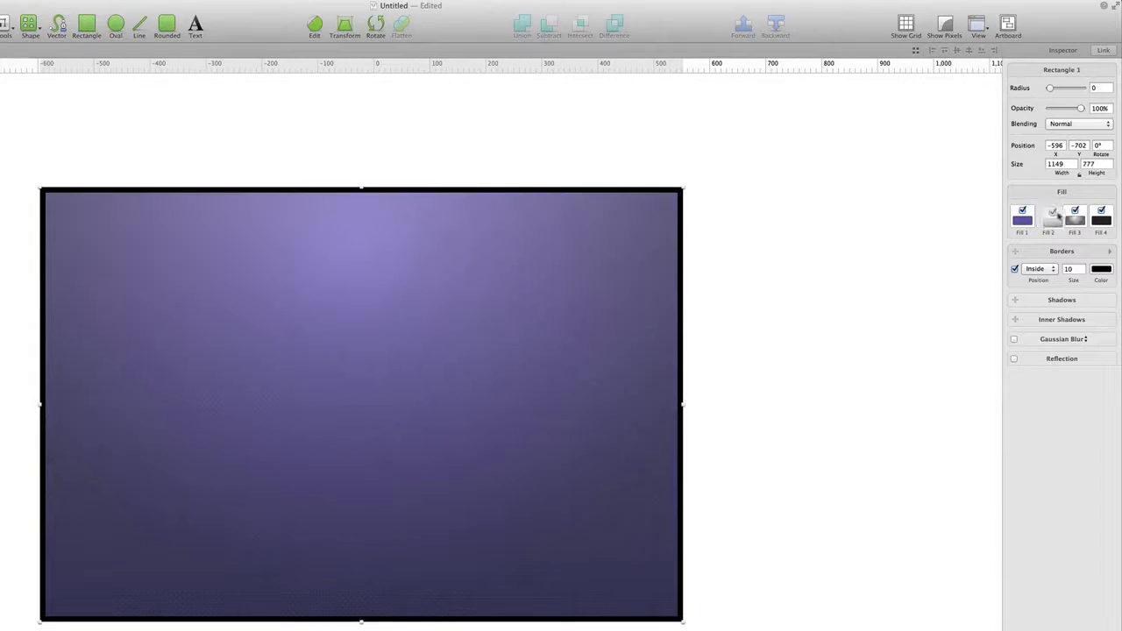
mouse_move(1075, 218)
mouse_down()
mouse_move(1114, 213)
mouse_move(1040, 216)
mouse_move(1097, 215)
mouse_move(1078, 217)
mouse_move(1085, 204)
mouse_up()
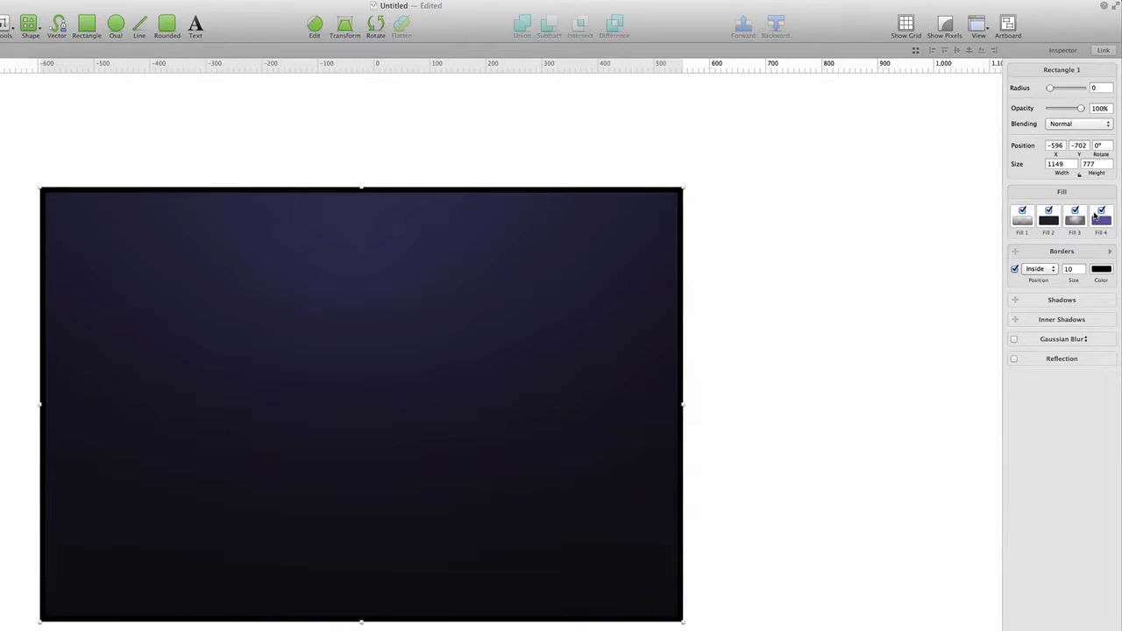
click(1097, 219)
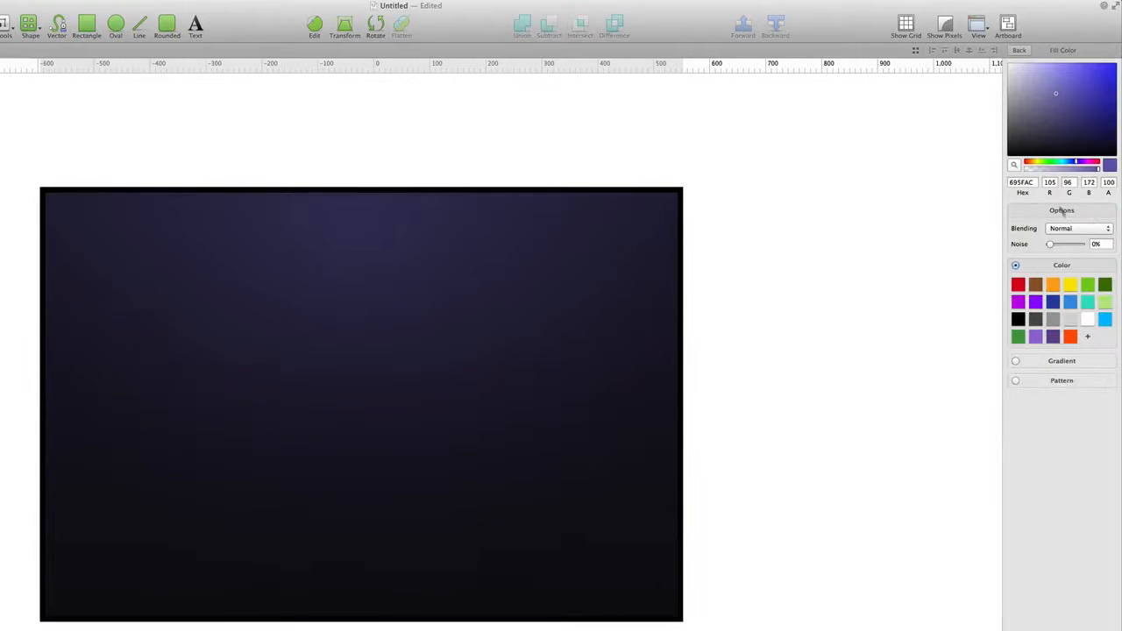
click(1020, 51)
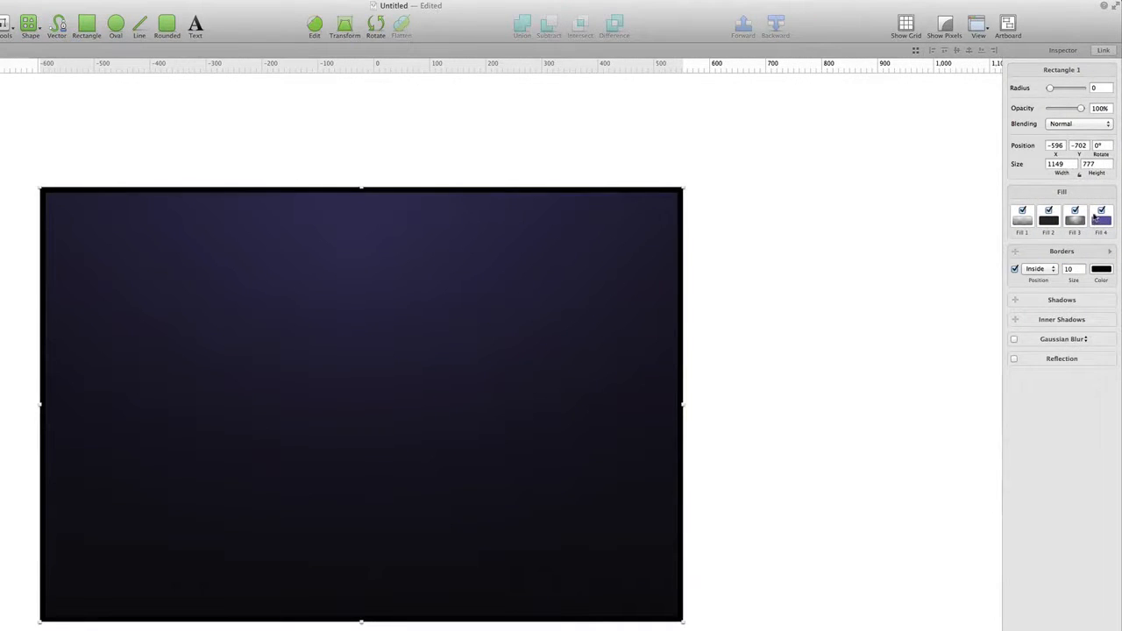
drag(1096, 218, 1020, 221)
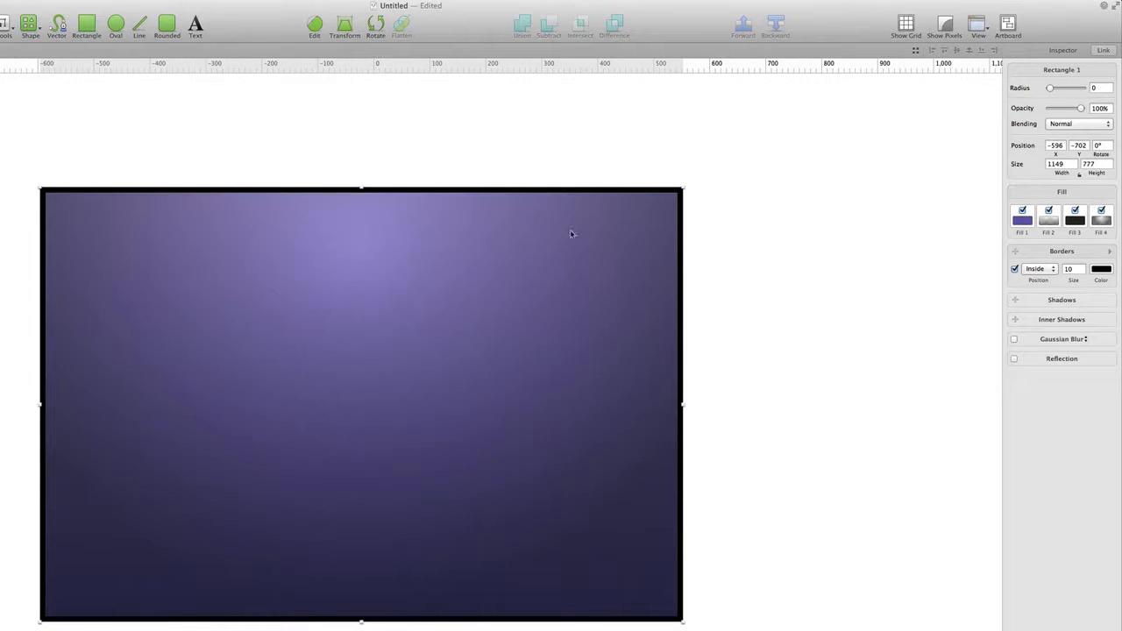
key(Escape)
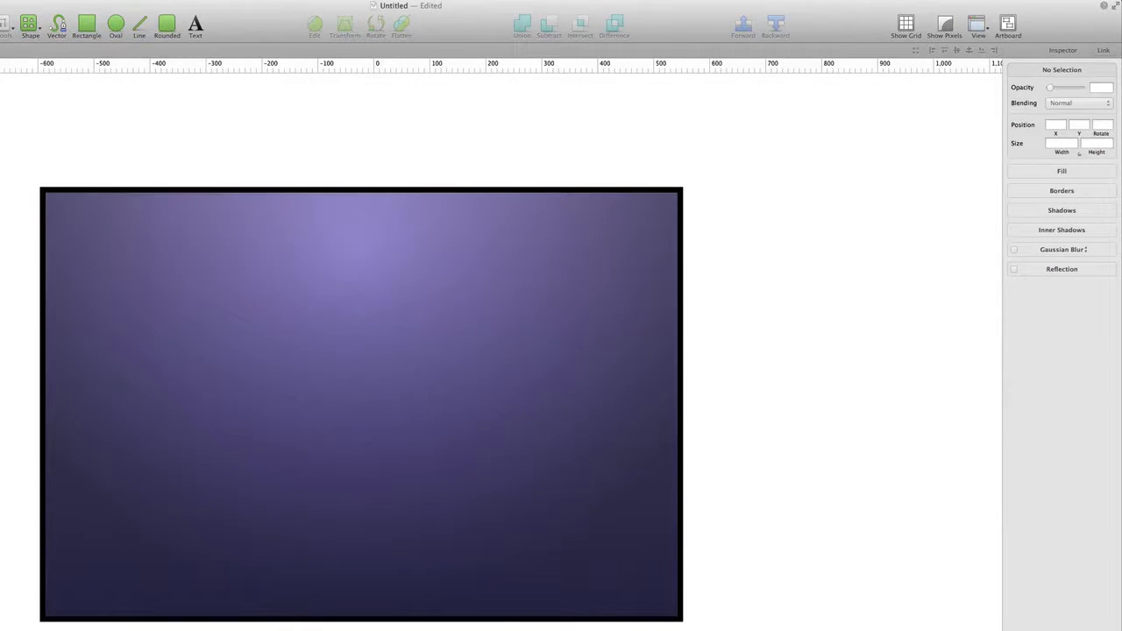
Turn off the rectangle's border and save its layered fill style as a new style preset
click(138, 321)
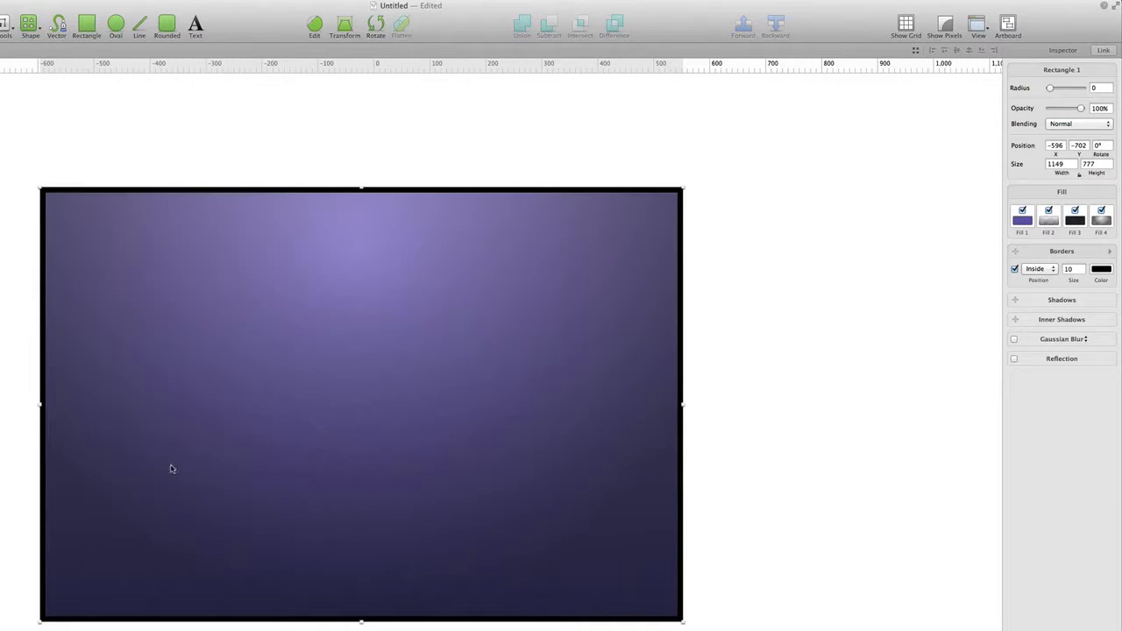
click(1015, 270)
drag(483, 292, 509, 273)
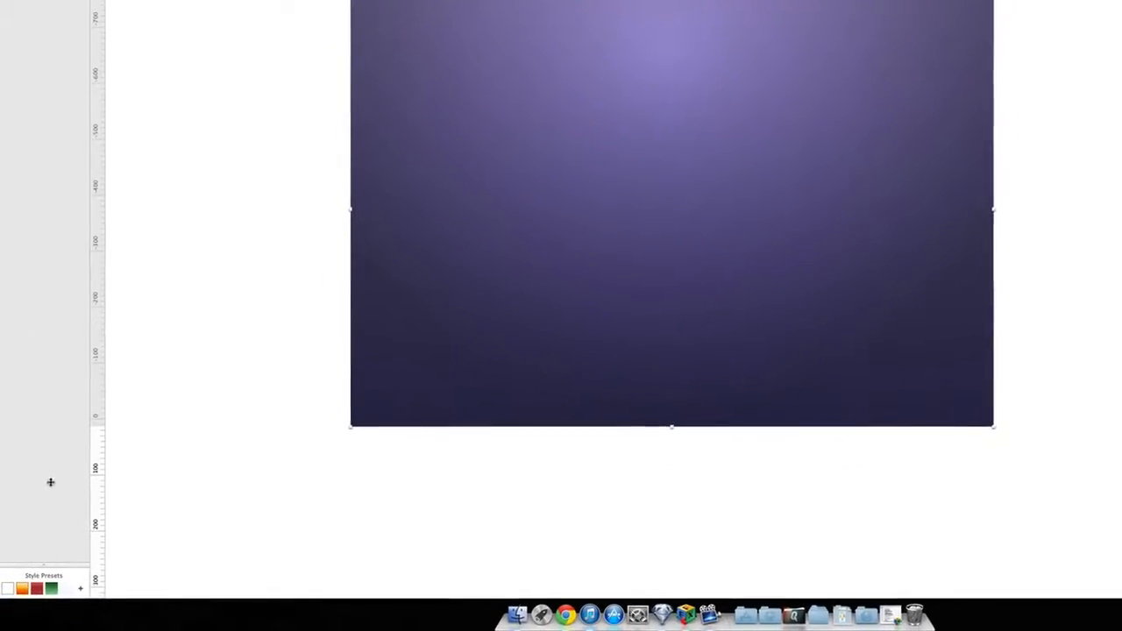
click(84, 591)
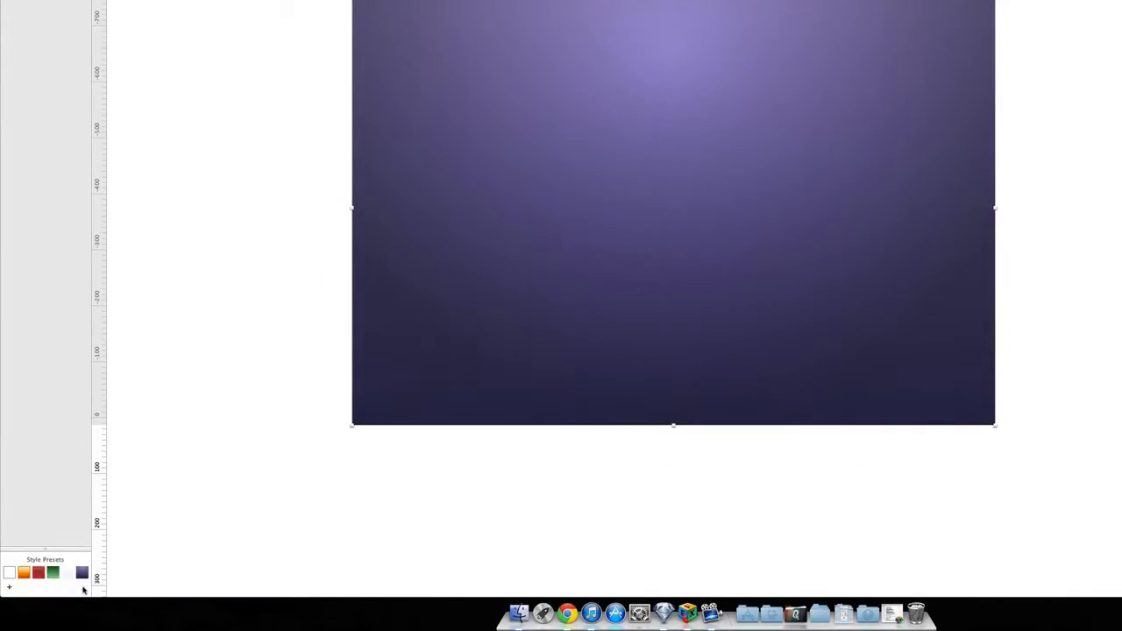
Draw a circle about 369 by 369 beside the rectangle, apply the saved purple style preset, and place it clear of the rectangle
drag(444, 268, 336, 284)
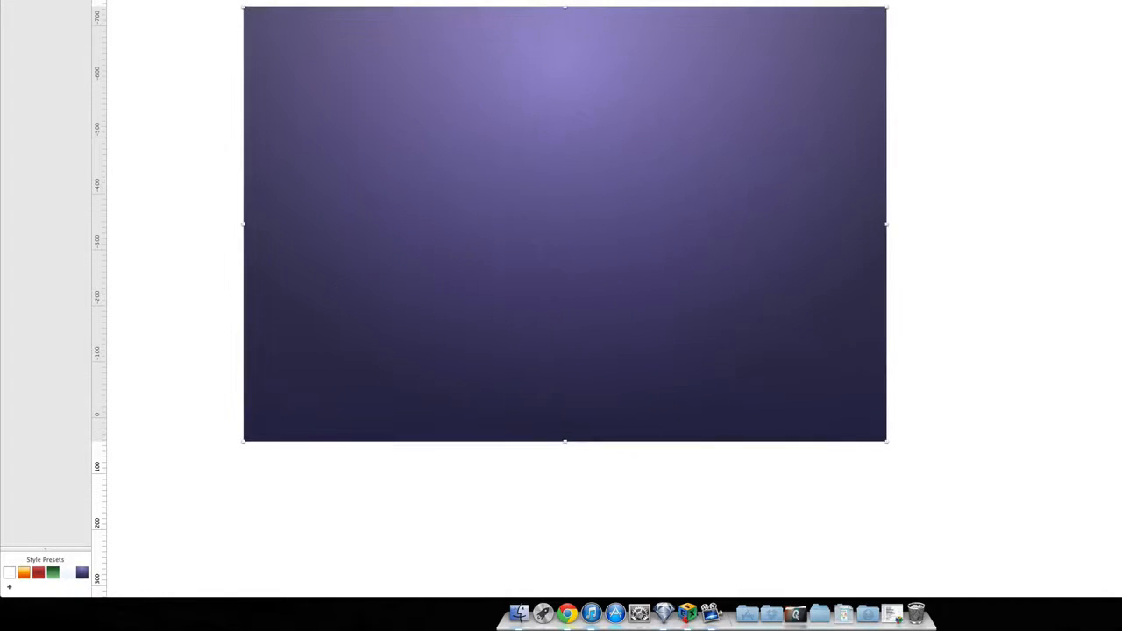
key(o)
drag(769, 111, 976, 316)
drag(909, 230, 929, 211)
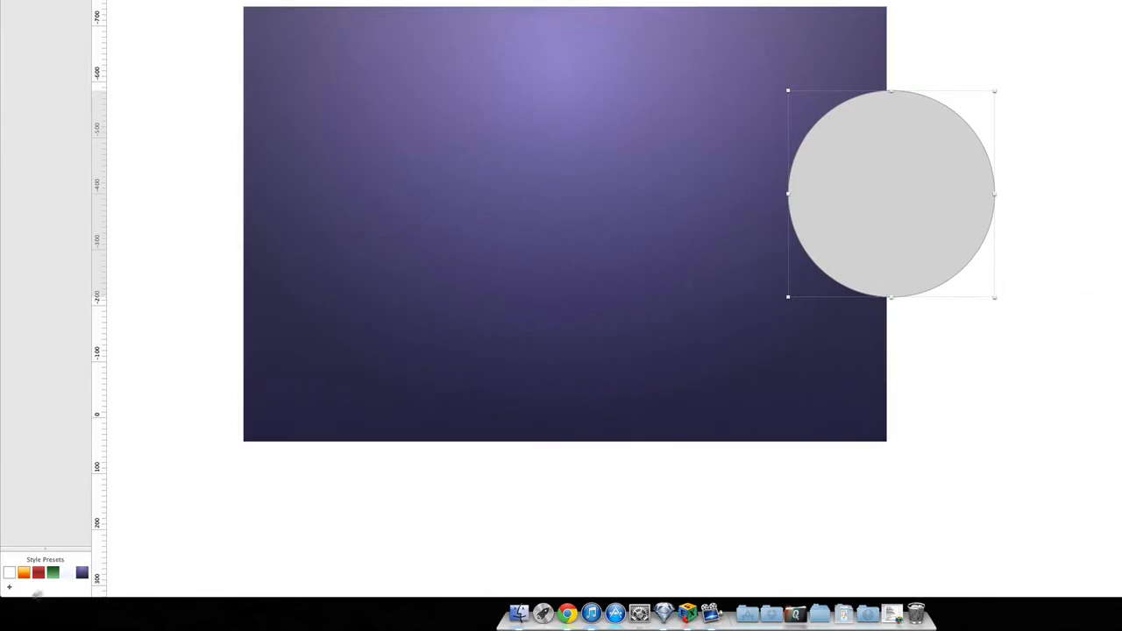
click(82, 574)
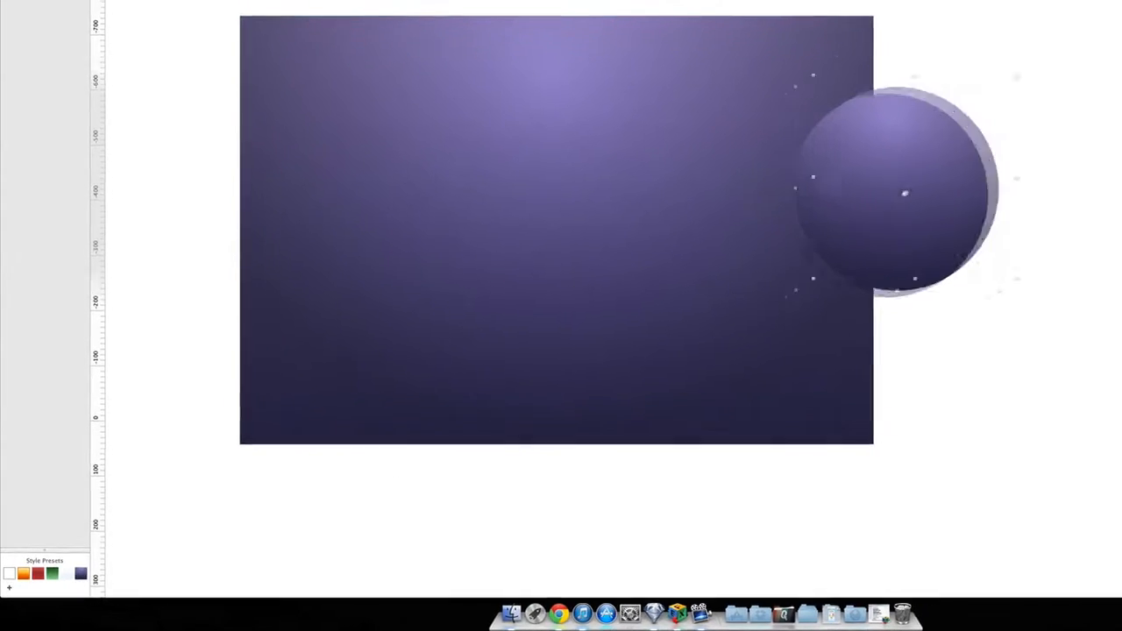
drag(881, 202, 903, 283)
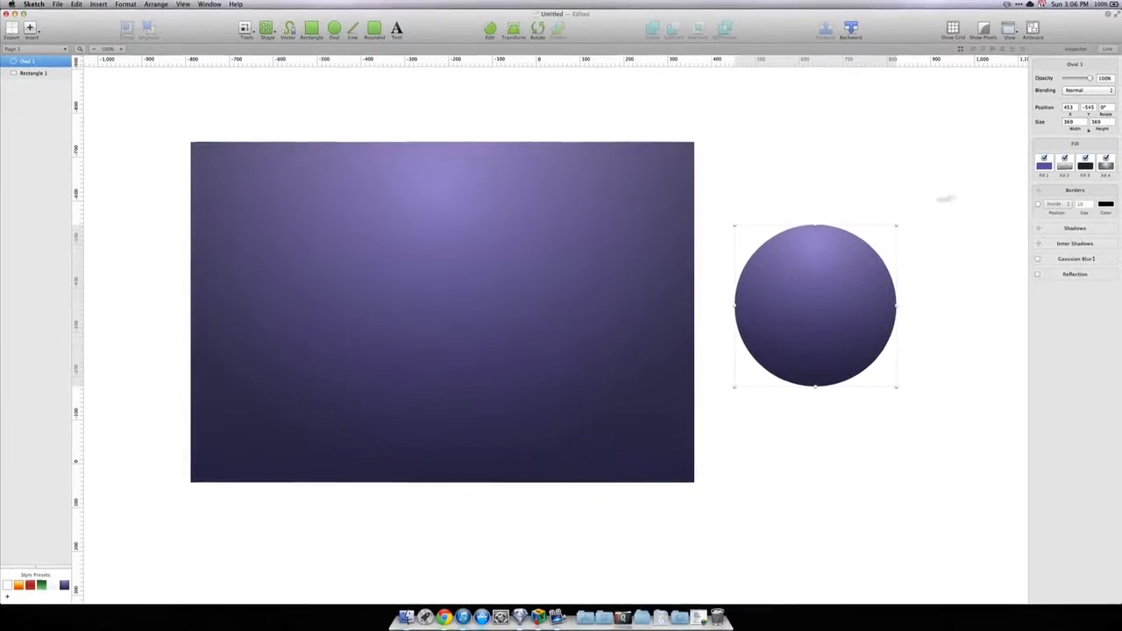
Shift the centre of the circle's radial gradient toward its upper left and shrink the gradient's radius
click(1106, 166)
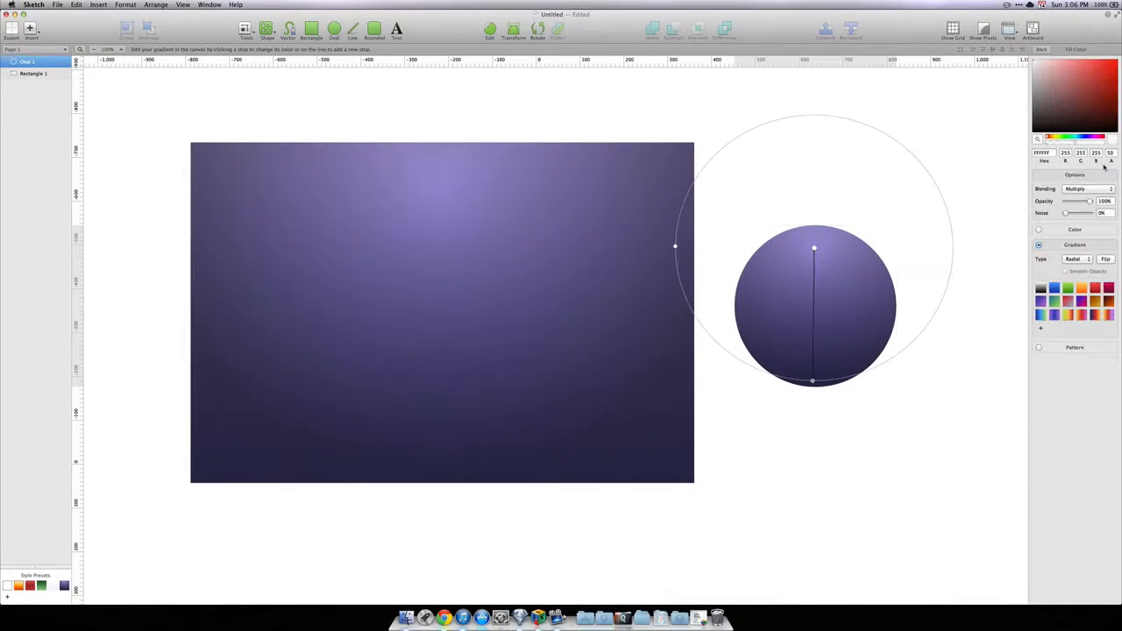
drag(815, 250, 796, 274)
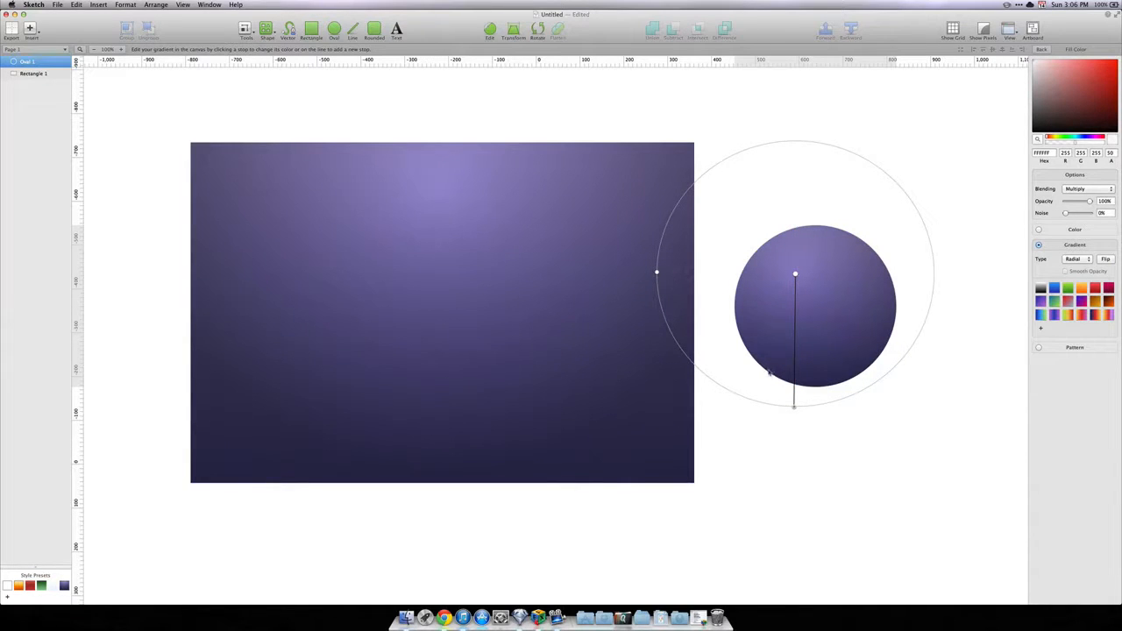
drag(794, 406, 795, 366)
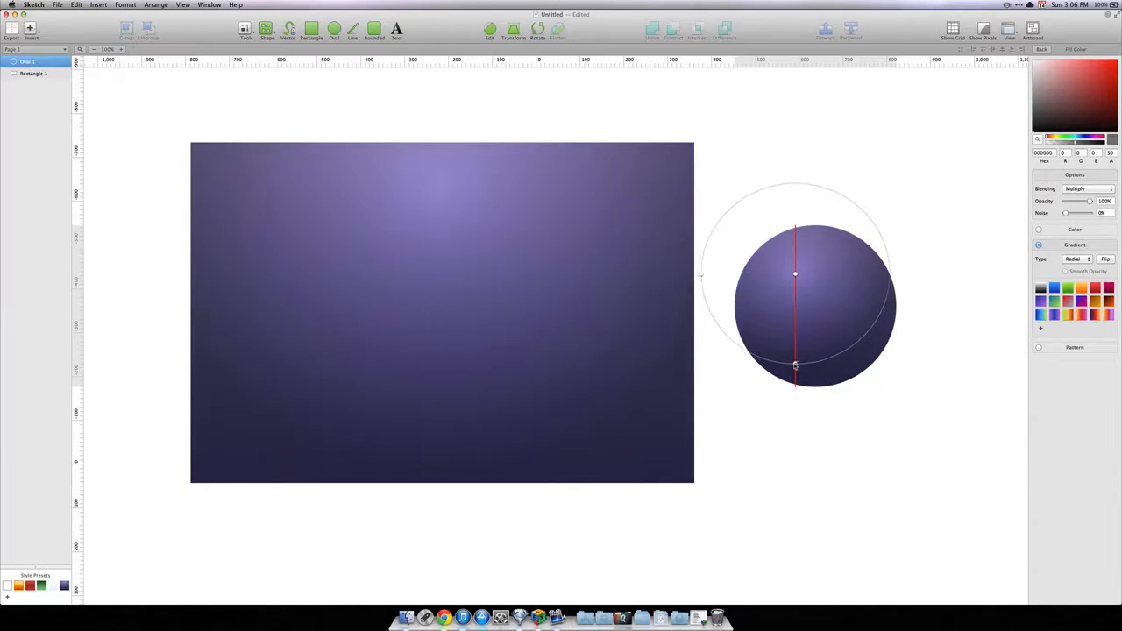
click(920, 290)
Delete the large purple rectangle and move the circle to the middle of the canvas at X -159, Y -568
drag(852, 314, 798, 333)
click(501, 295)
drag(501, 296, 454, 299)
key(Delete)
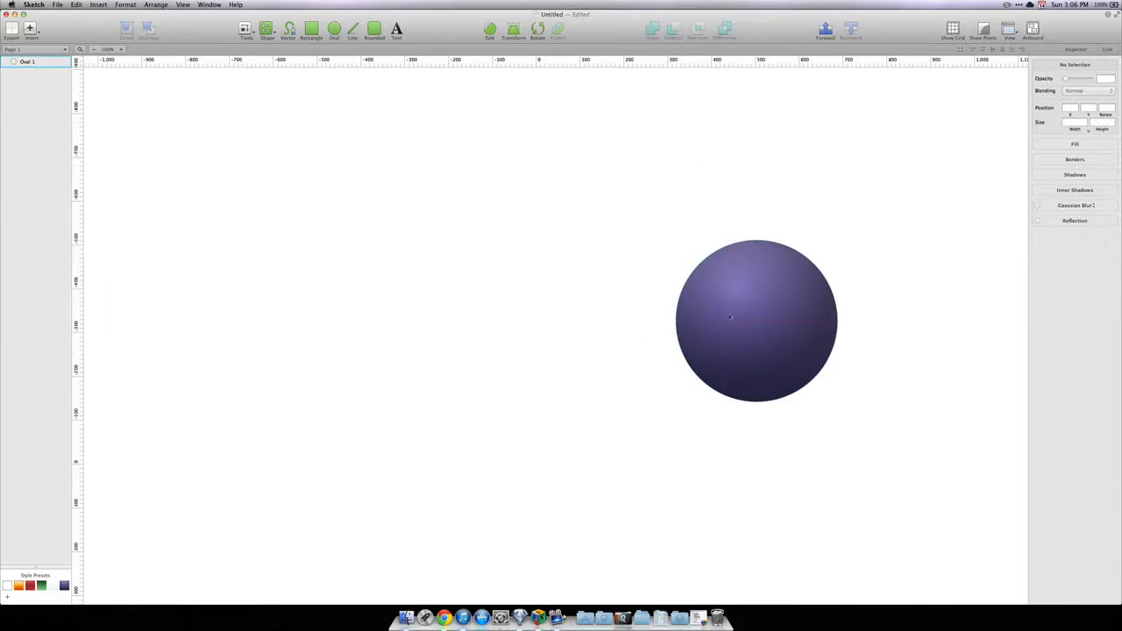
drag(730, 317, 520, 293)
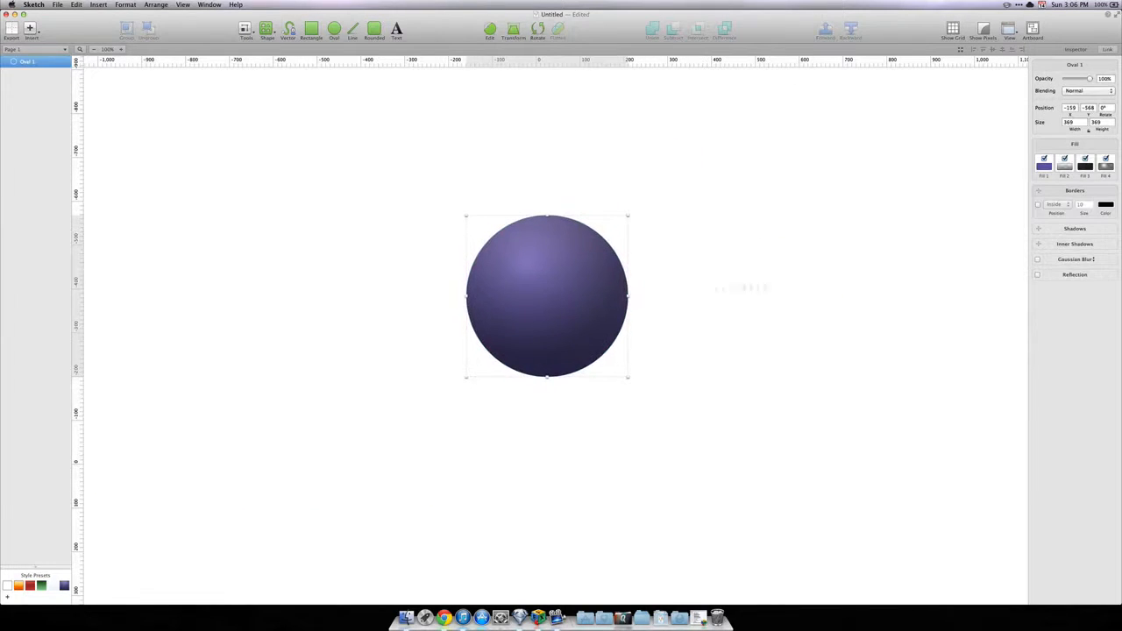
Enable a reflection with 41% strength on the circle, and nudge the circle slightly to the left
click(1039, 274)
click(1077, 277)
click(1060, 278)
mouse_move(1075, 290)
mouse_down()
mouse_move(1081, 304)
mouse_move(1068, 303)
mouse_up()
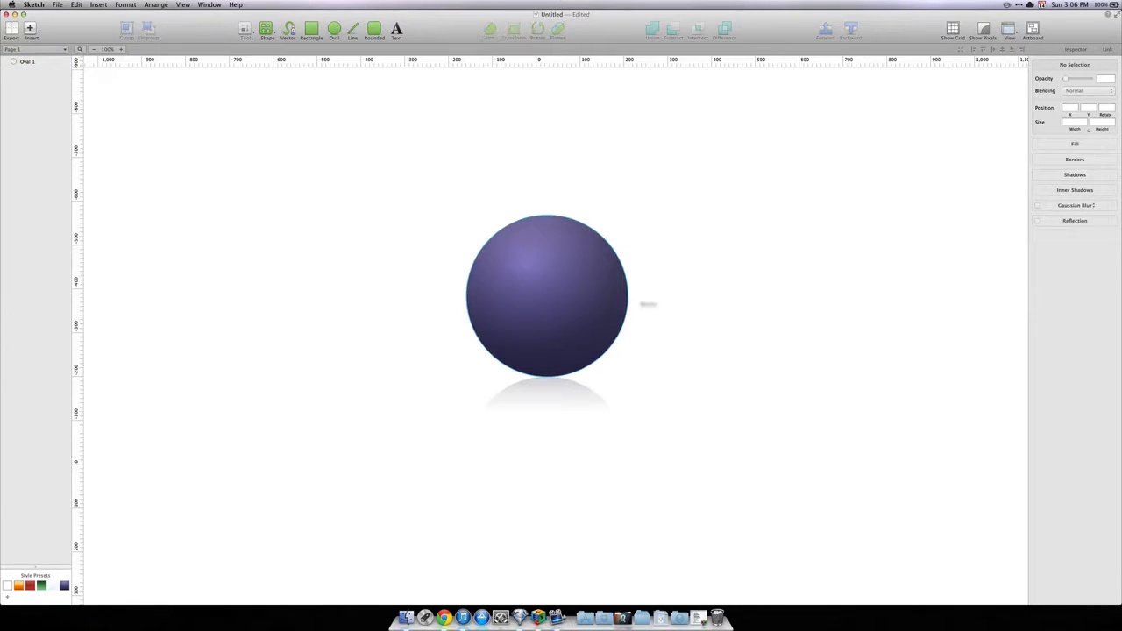
drag(618, 302, 581, 301)
click(398, 235)
Draw a floor rectangle across the canvas over the circle's lower part, widen it to 2229 by 430, and send it behind the circle
click(313, 35)
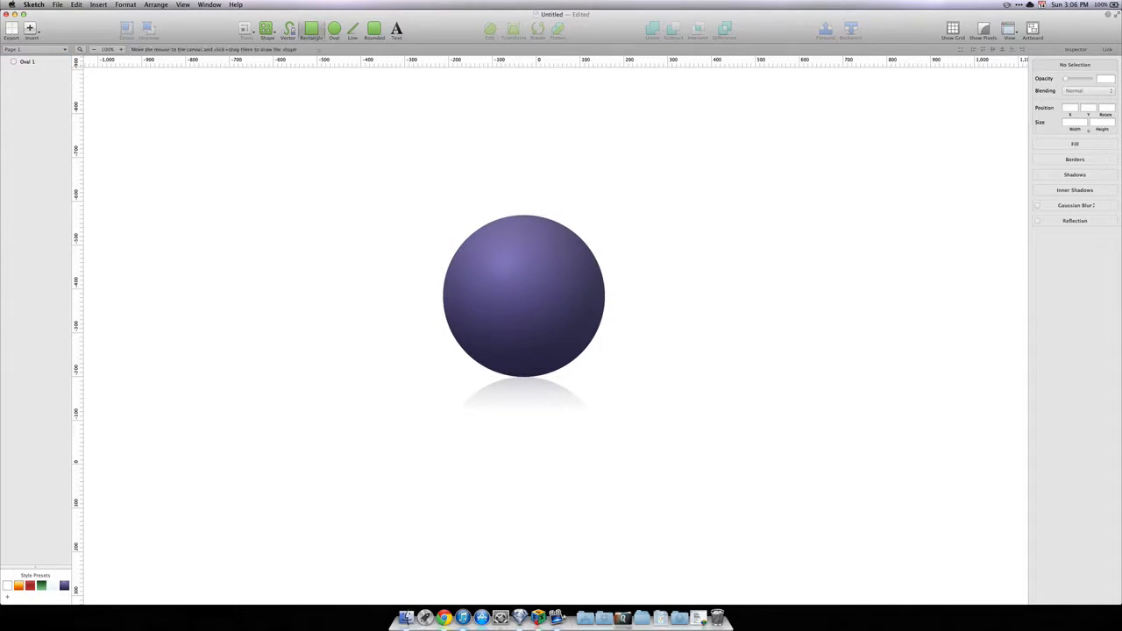
drag(87, 331, 1030, 526)
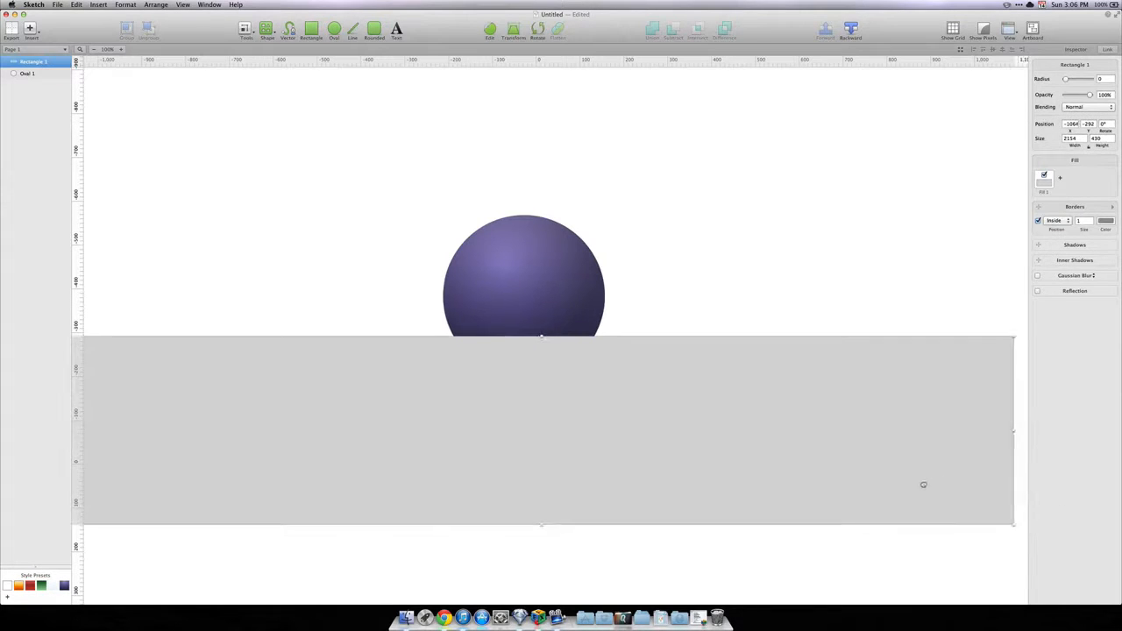
drag(939, 485, 937, 486)
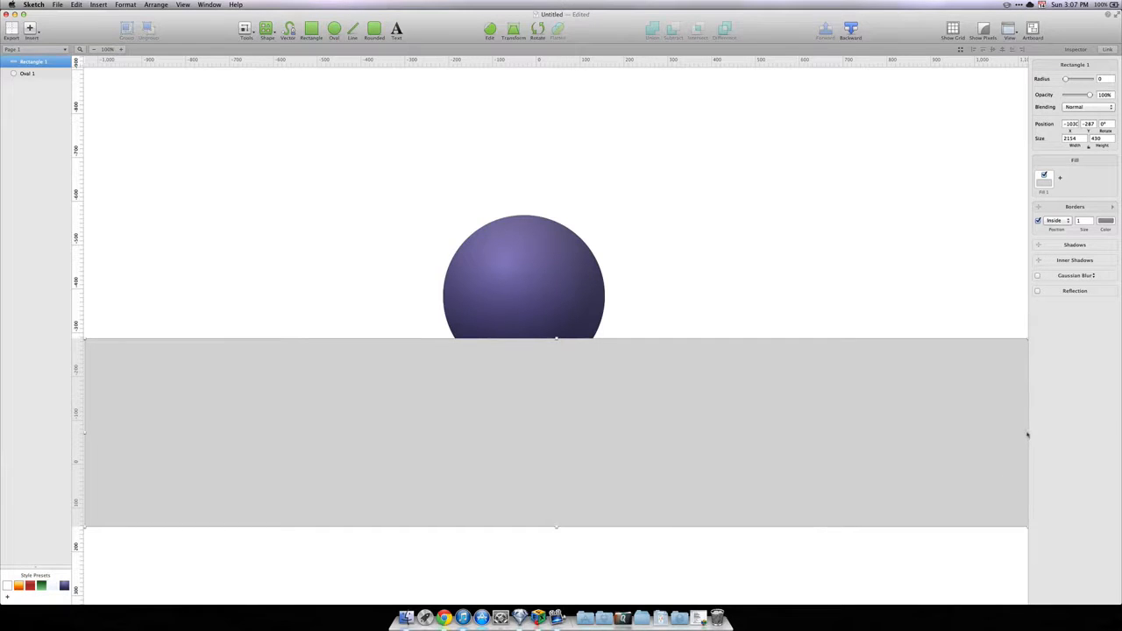
drag(1028, 434, 935, 431)
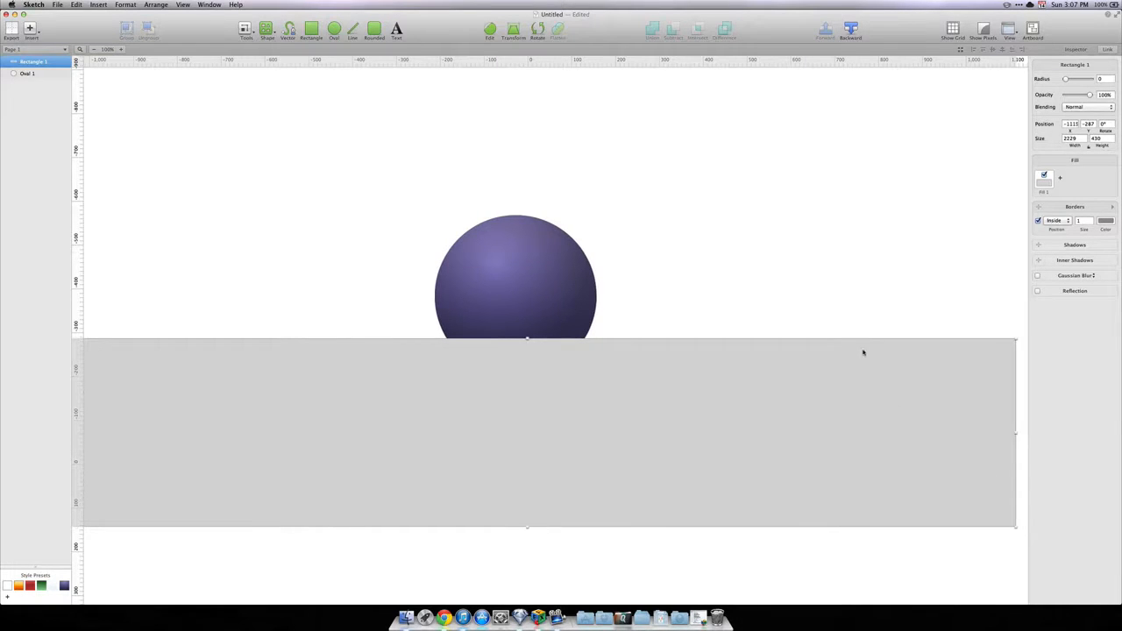
scroll(867, 353, right, 2)
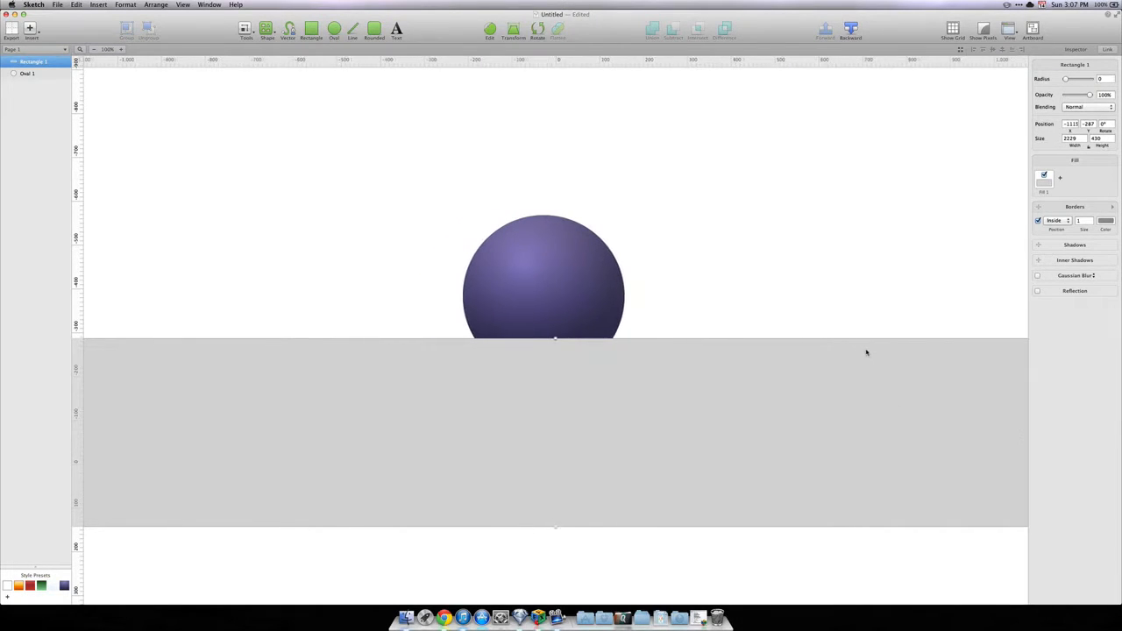
click(851, 30)
drag(795, 358, 799, 366)
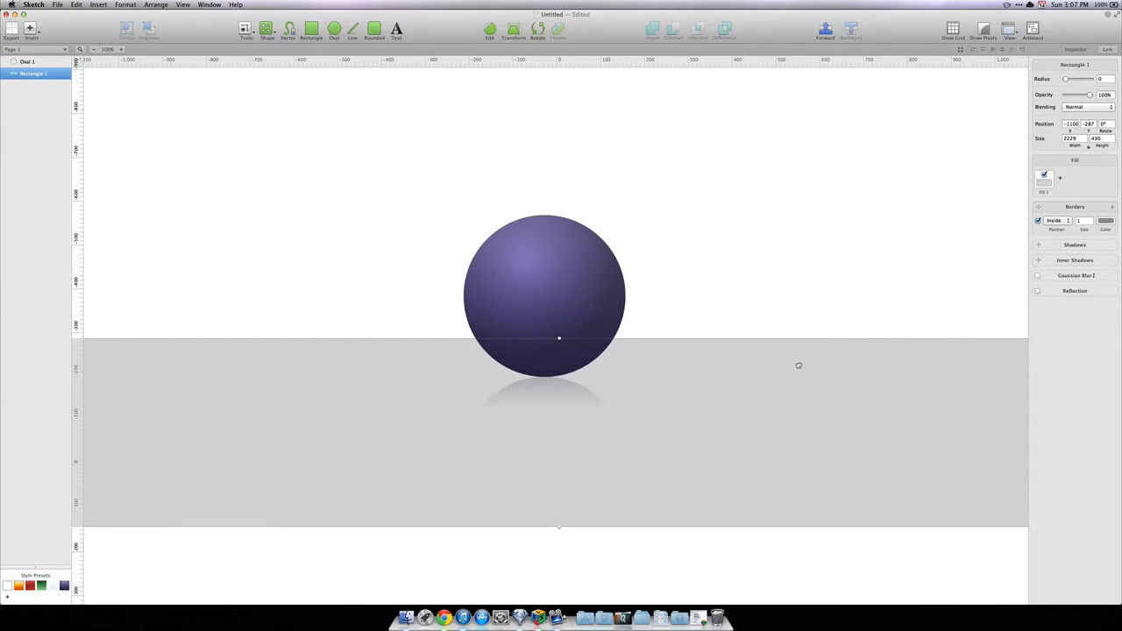
Fill the floor rectangle with a flipped linear gradient, black at the top to white, and lower its opacity to 7%
click(1043, 178)
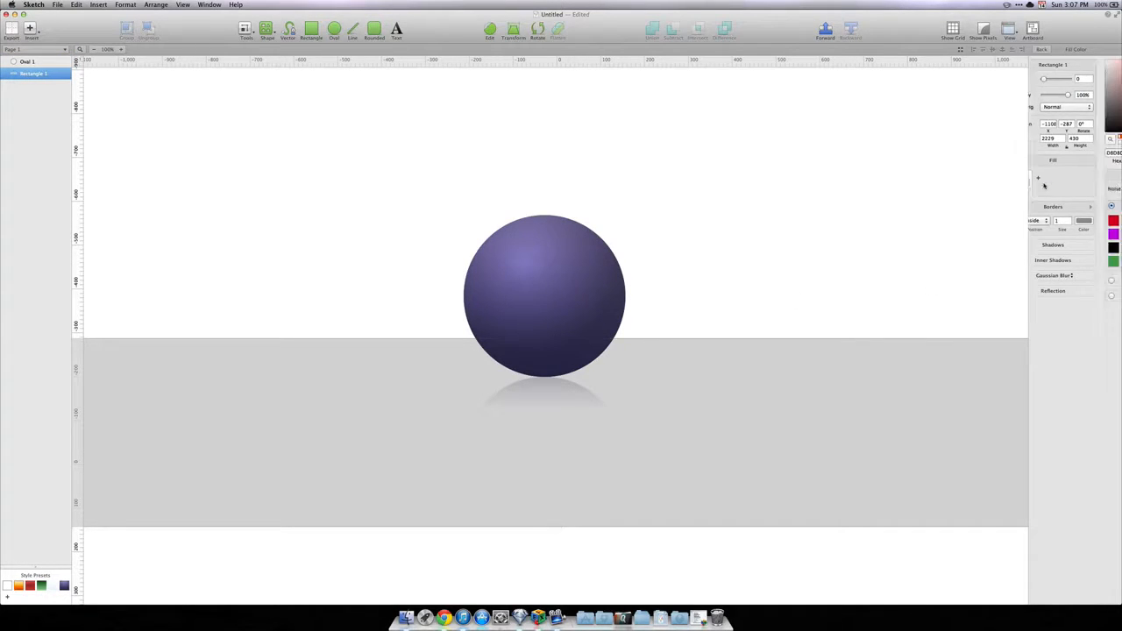
click(1046, 281)
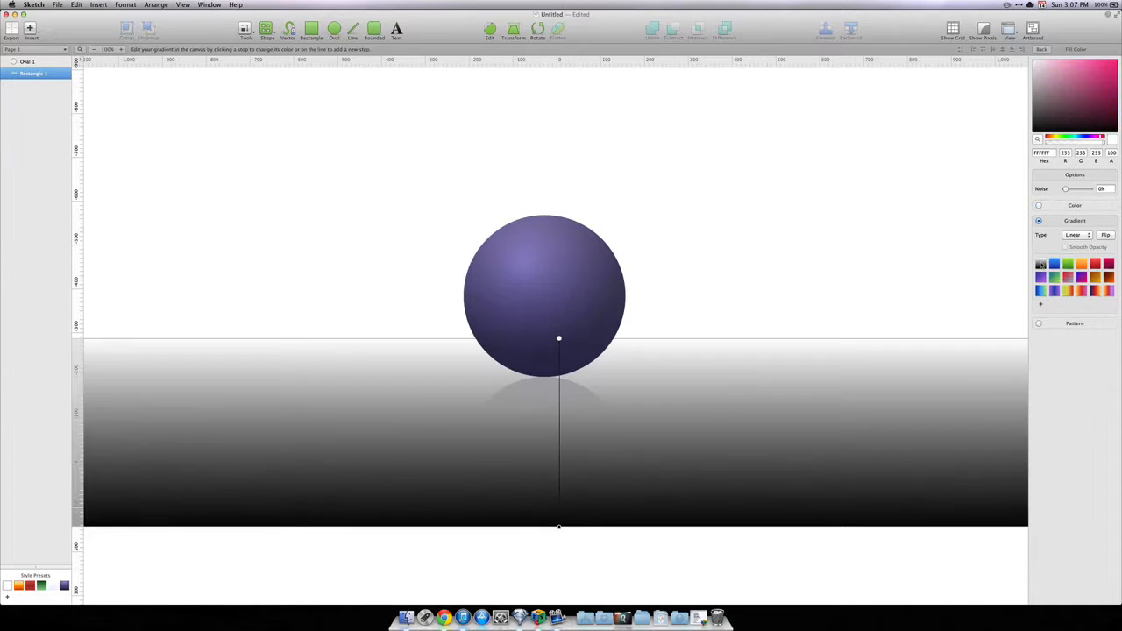
click(1106, 235)
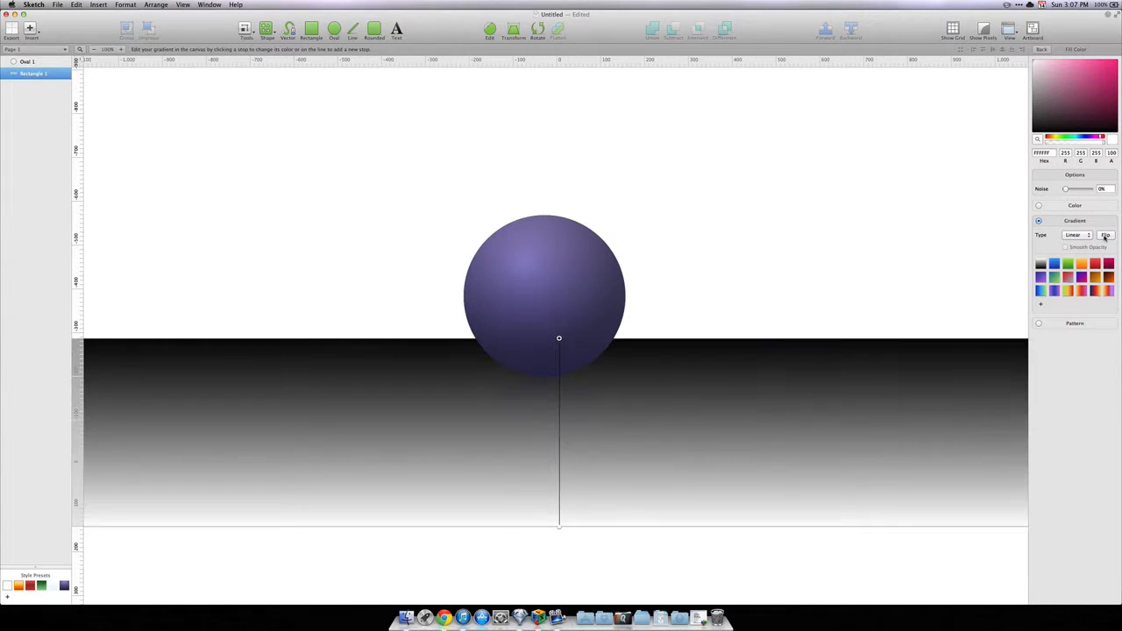
click(1046, 50)
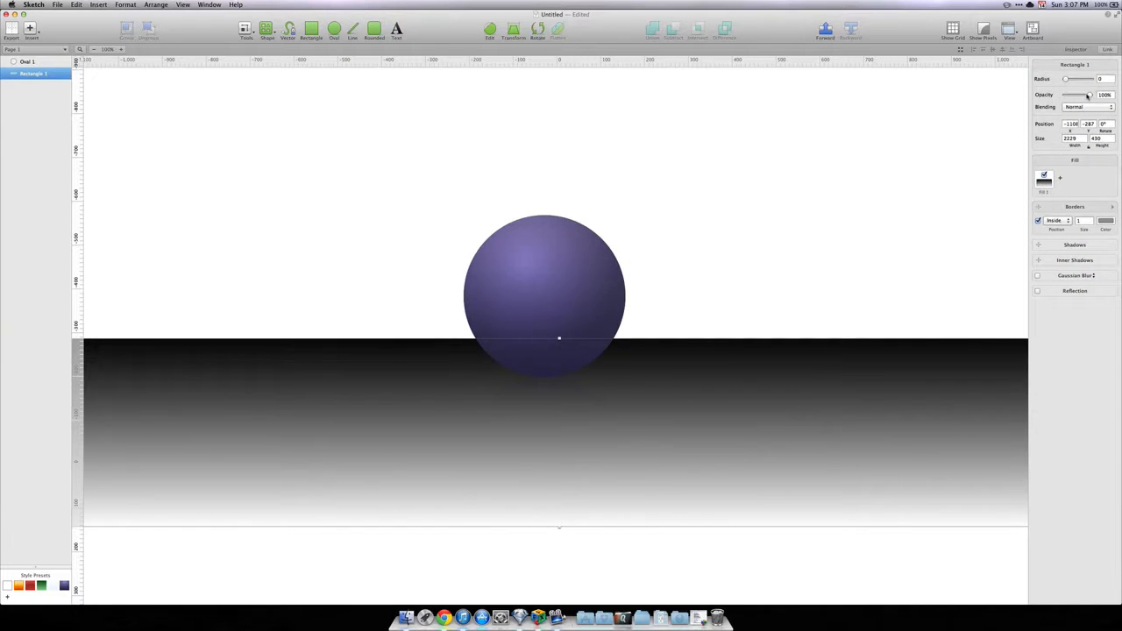
drag(1090, 94, 1065, 95)
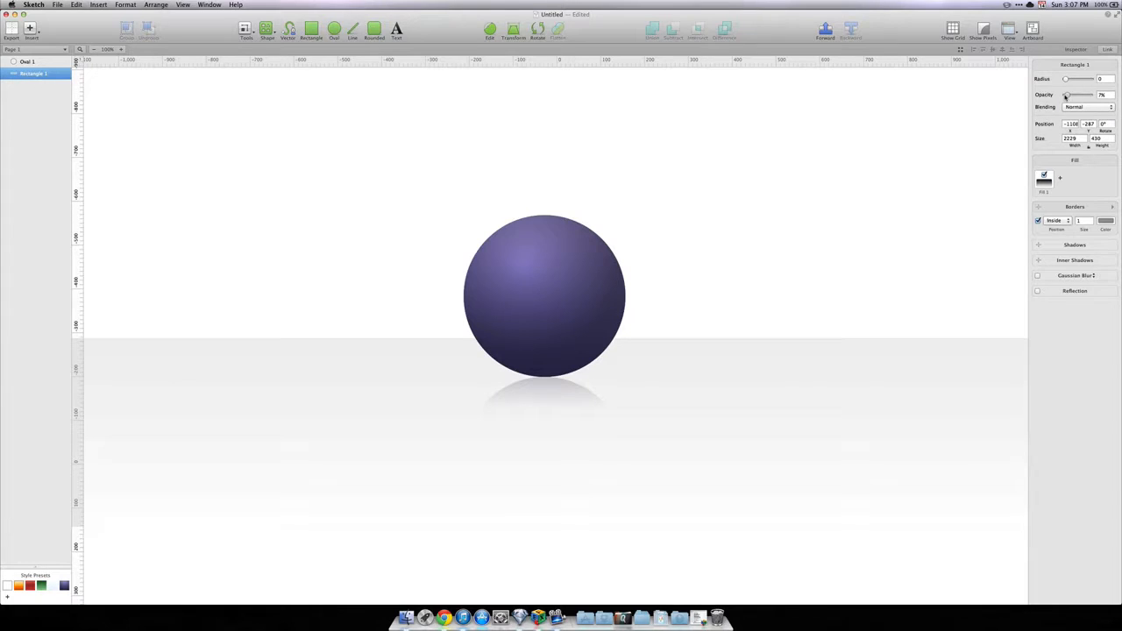
Raise the ball to X -218, Y -621 so it rests just below the floor's back edge, and deselect it
click(771, 148)
drag(575, 275, 573, 248)
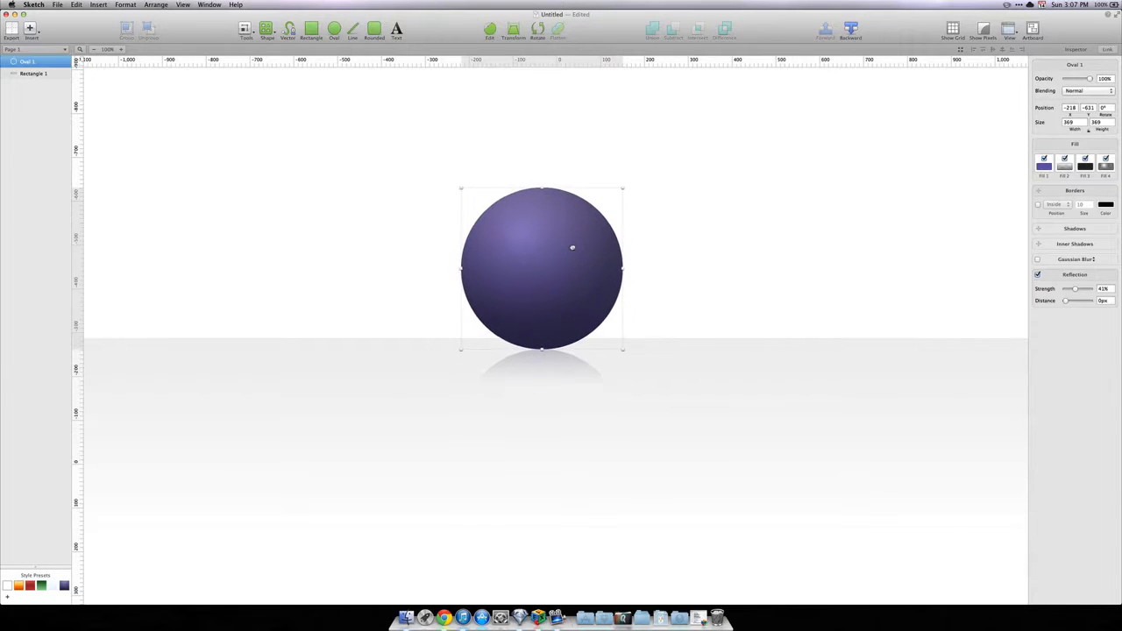
click(676, 258)
scroll(677, 261, up, 5)
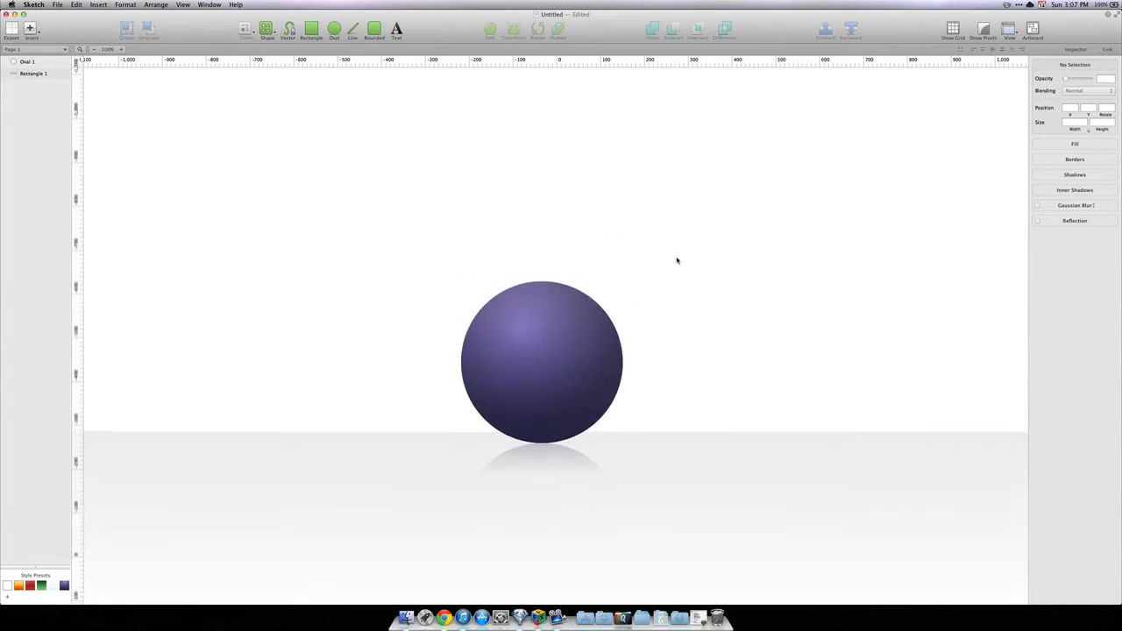
scroll(677, 261, up, 1)
scroll(677, 272, left, 2)
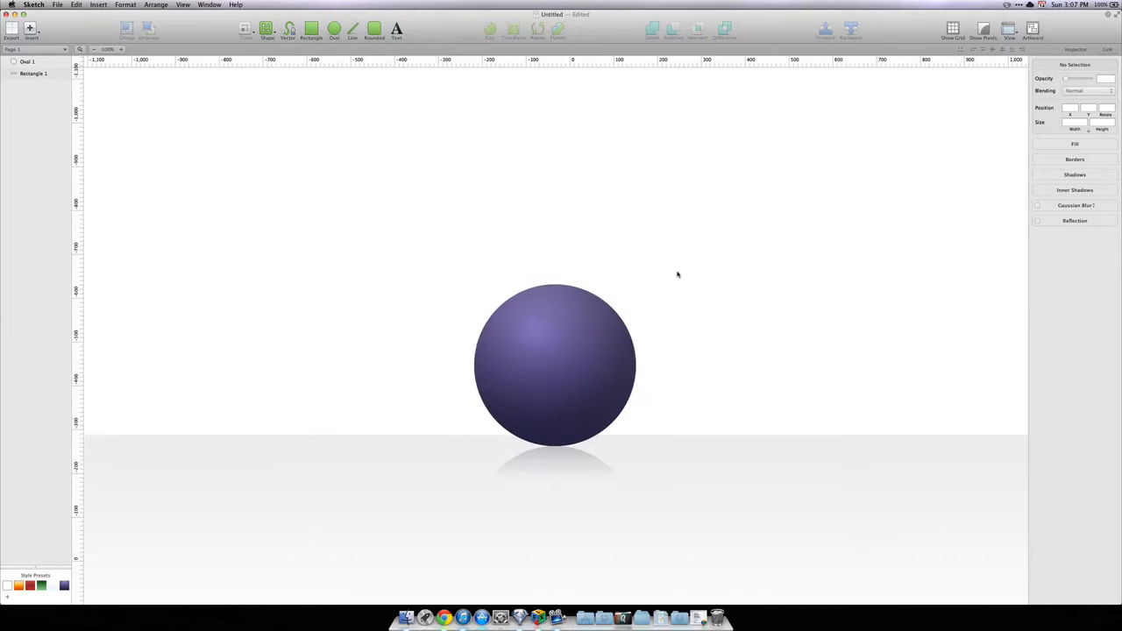
scroll(807, 296, right, 1)
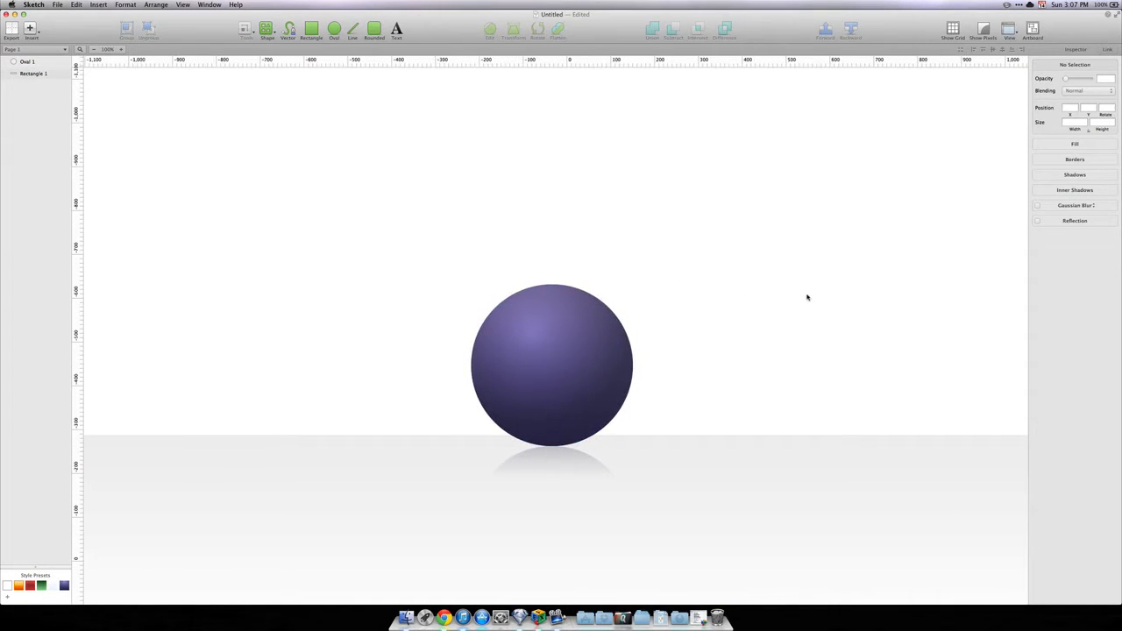